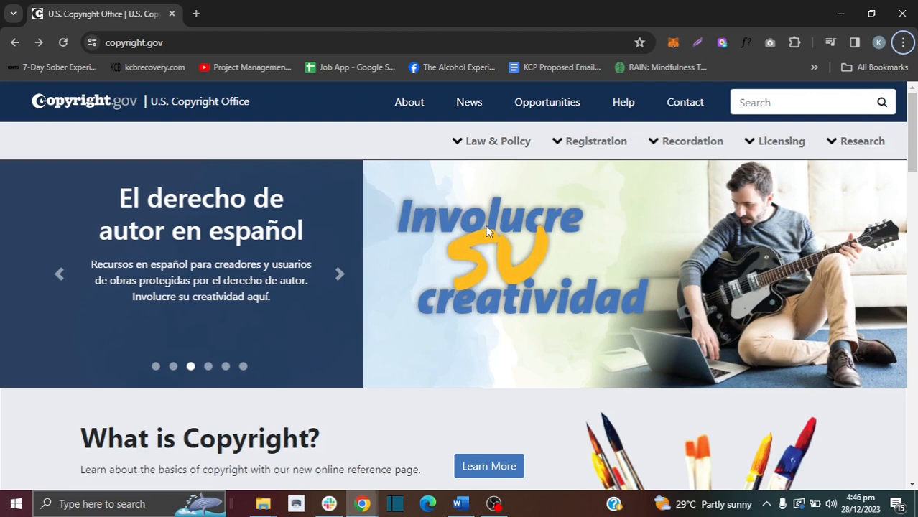
# Step: Go to the Performing Arts page from the Registration menu on copyright.gov
pyautogui.moveTo(209, 42); pyautogui.dragTo(105, 42)
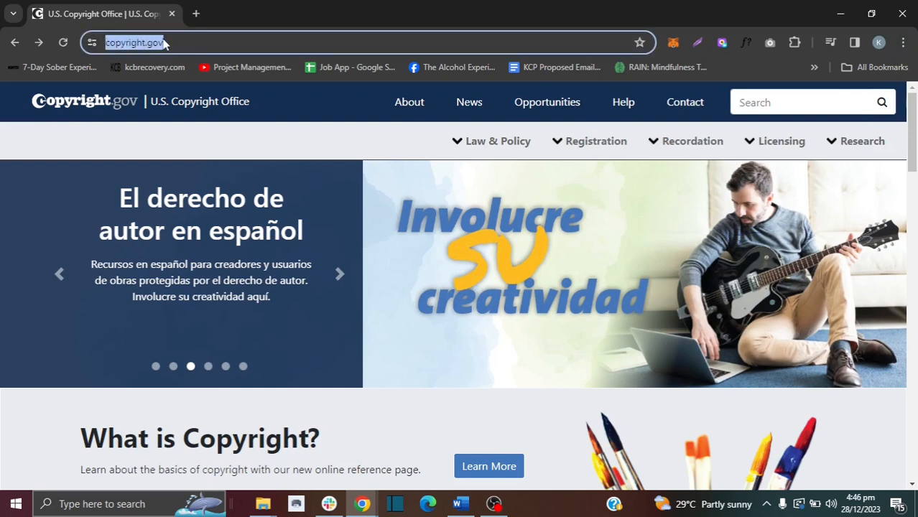
pyautogui.click(578, 144)
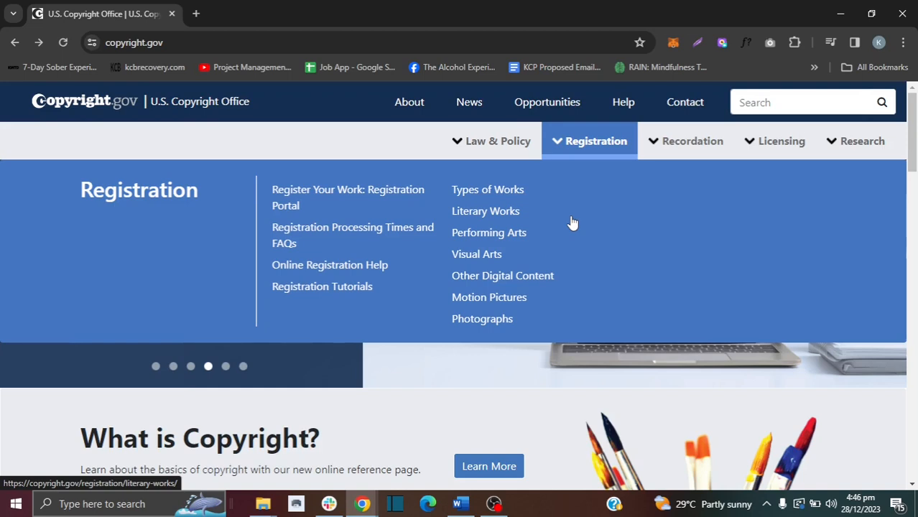
pyautogui.click(496, 234)
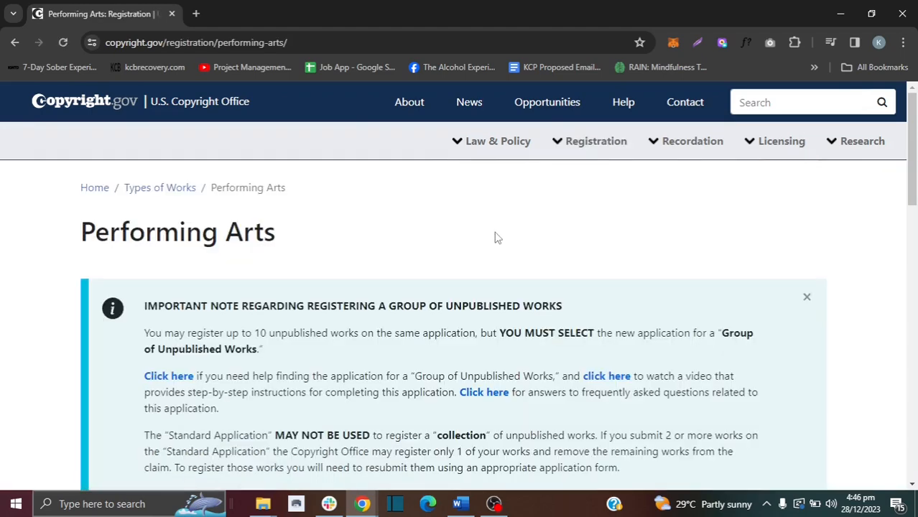
pyautogui.moveTo(902, 170); pyautogui.dragTo(913, 274)
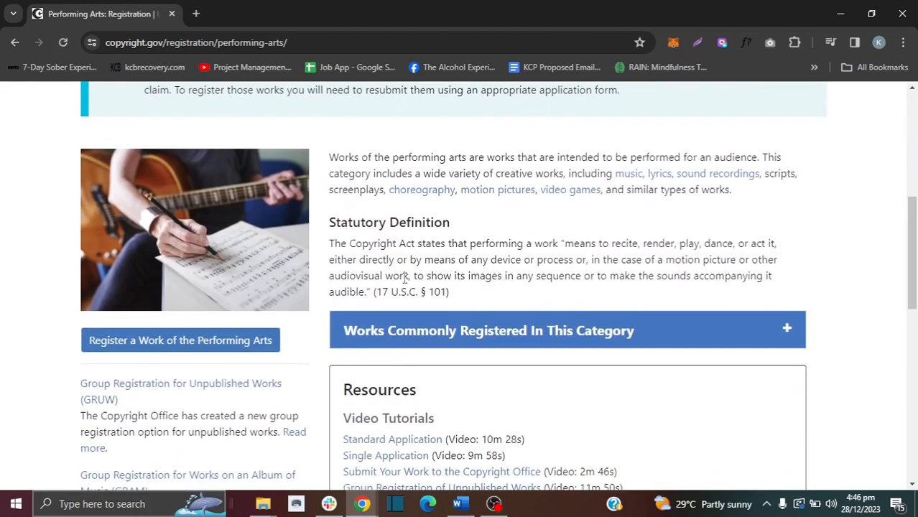
# Step: Choose 'Register a Work of the Performing Arts' and open the eCO new-user sign-up form
pyautogui.click(197, 348)
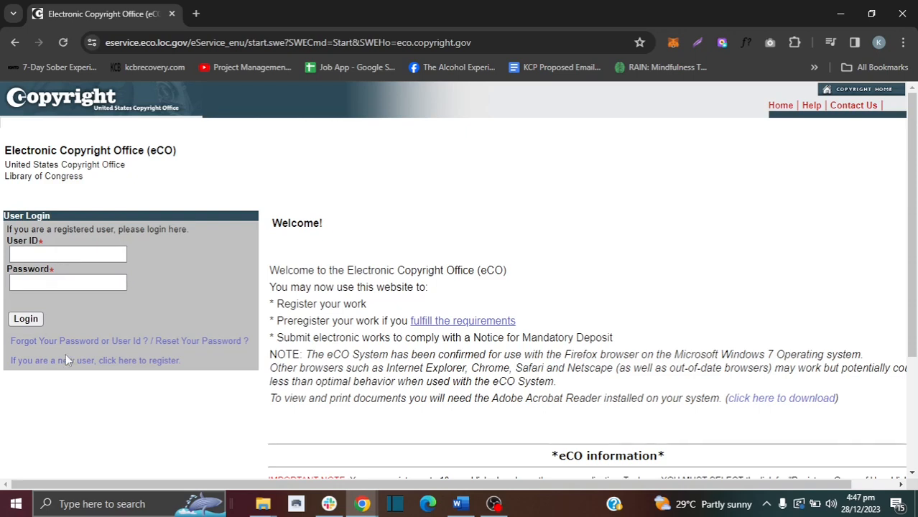
pyautogui.click(101, 360)
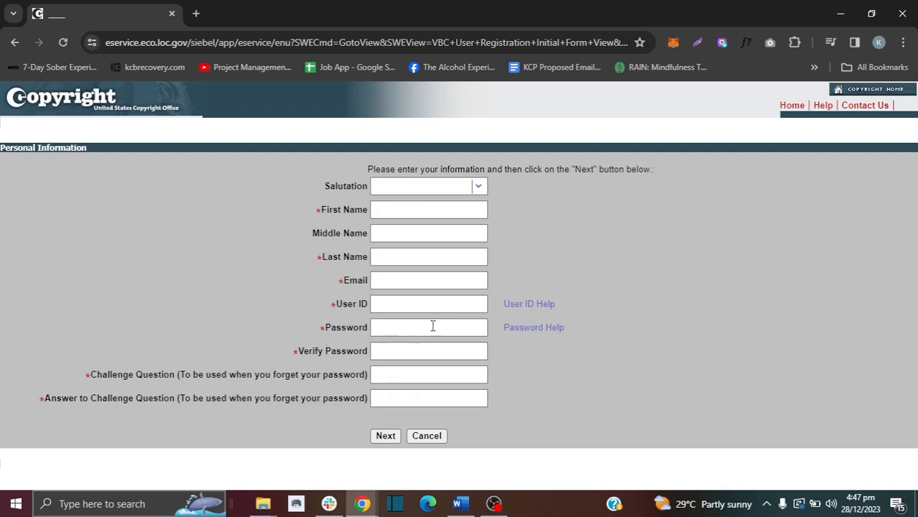
# Step: Open Password Help and highlight the six-character user ID minimum, forbidden characters and diacritics rule
pyautogui.click(518, 331)
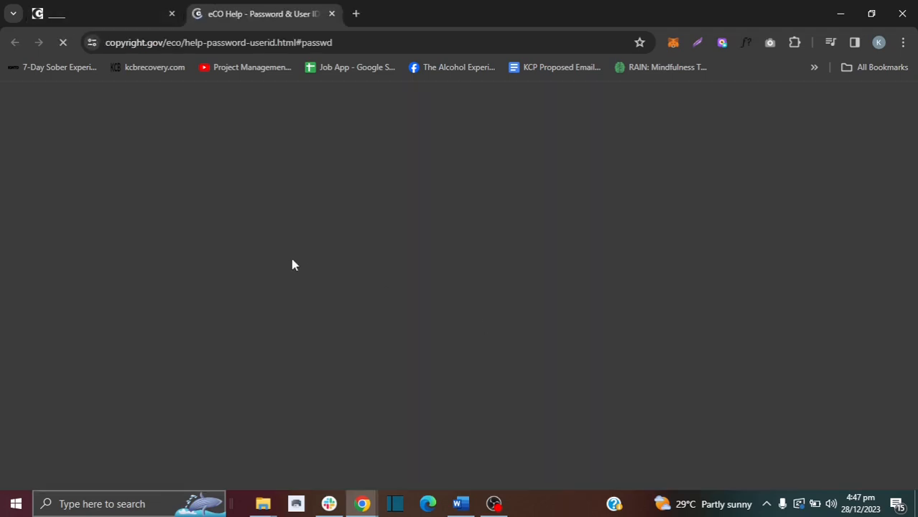
pyautogui.scroll(3, 314, 272)
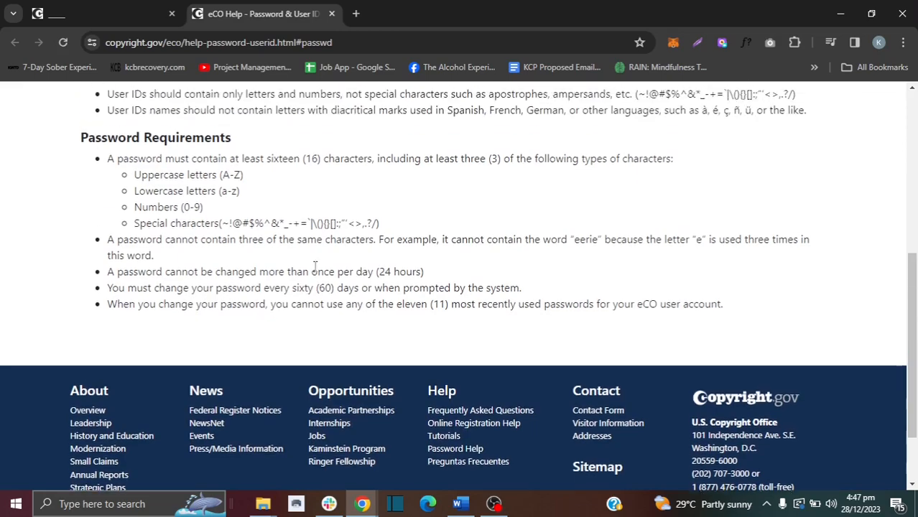
pyautogui.scroll(2, 313, 272)
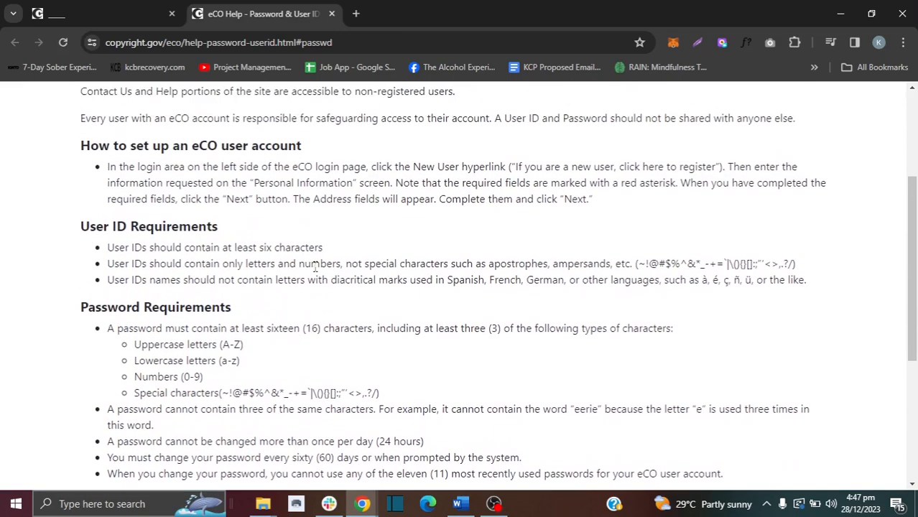
pyautogui.scroll(-3, 314, 271)
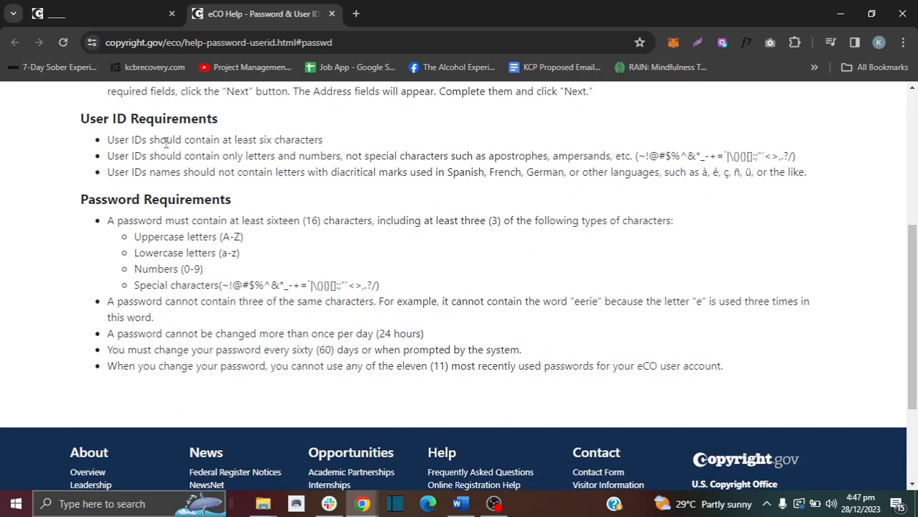
pyautogui.moveTo(235, 139); pyautogui.dragTo(325, 140)
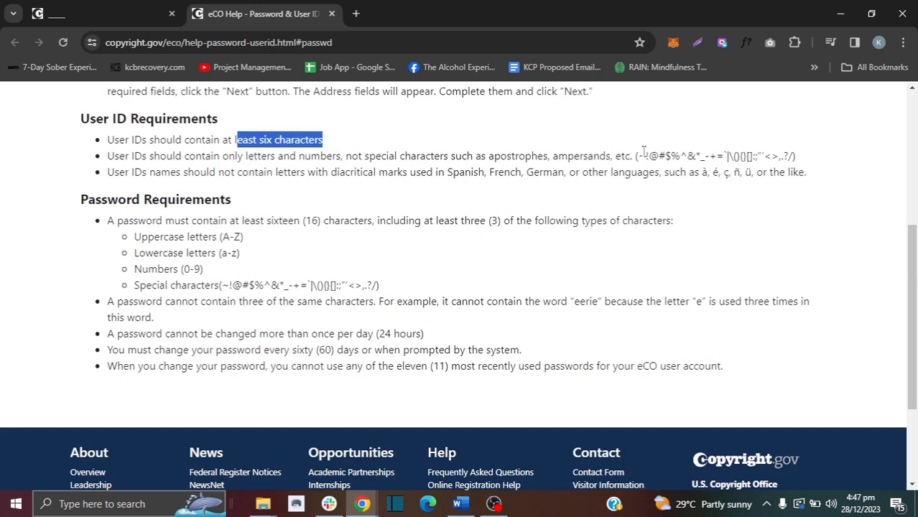
pyautogui.moveTo(646, 156); pyautogui.dragTo(716, 156)
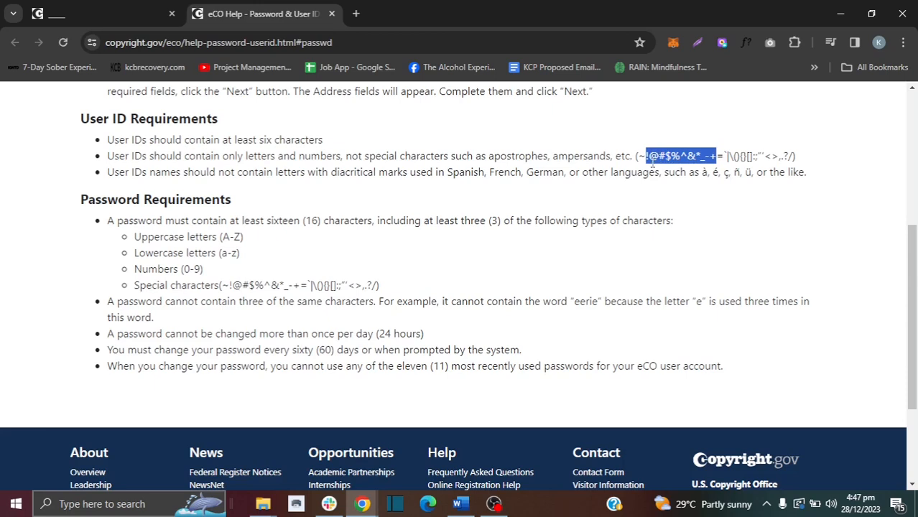
pyautogui.moveTo(210, 172); pyautogui.dragTo(639, 189)
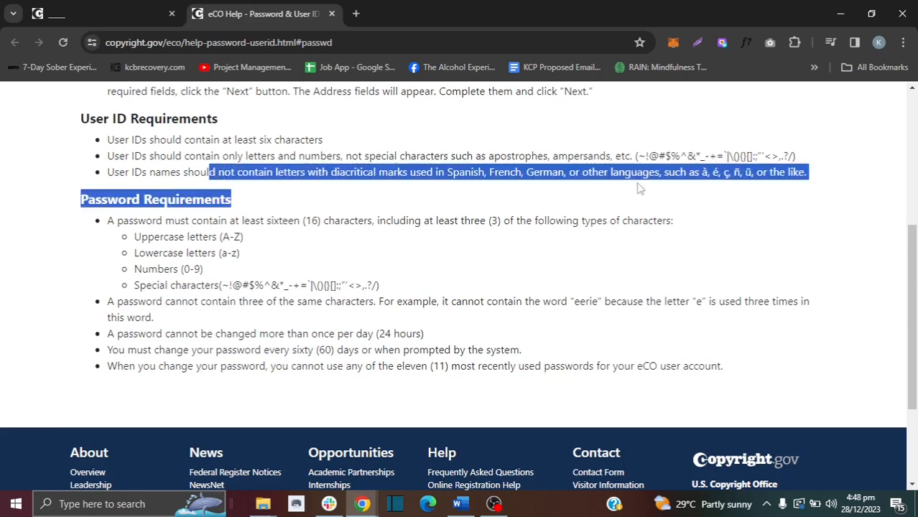
# Step: Highlight the accented-letter examples and the repeated letters in the example word 'eerie'
pyautogui.click(712, 161)
pyautogui.moveTo(702, 175); pyautogui.dragTo(752, 177)
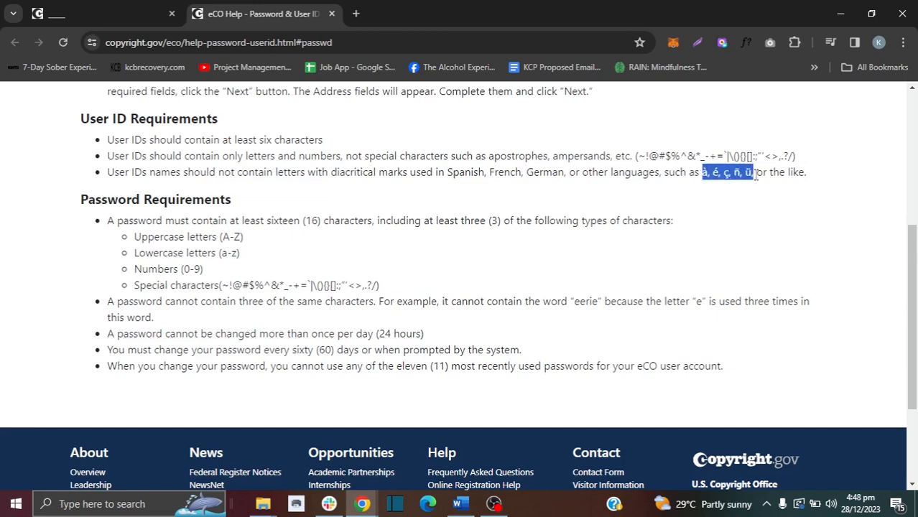
pyautogui.click(193, 243)
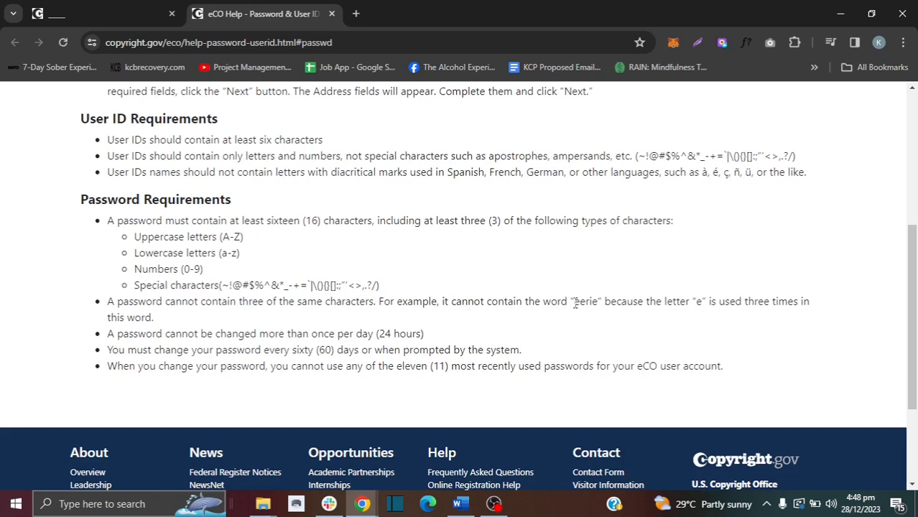
pyautogui.moveTo(575, 303); pyautogui.dragTo(603, 302)
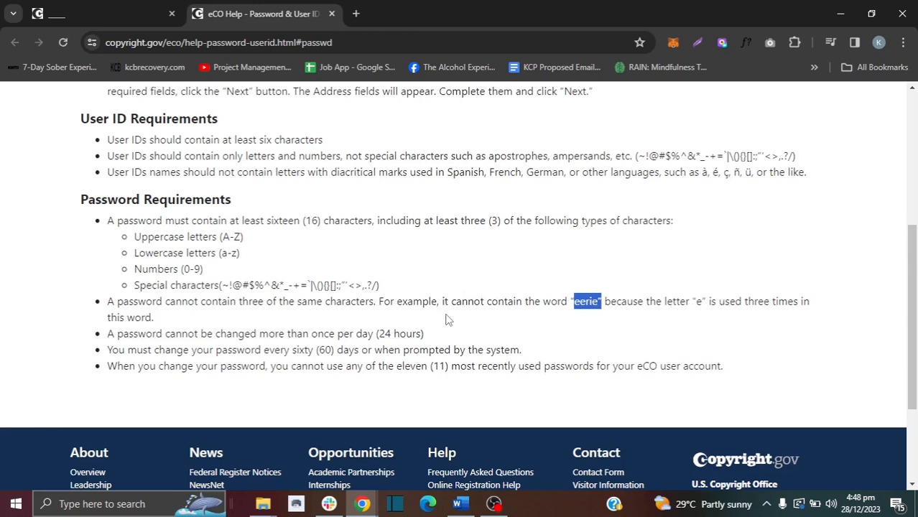
pyautogui.moveTo(575, 302); pyautogui.dragTo(588, 302)
pyautogui.click(595, 302)
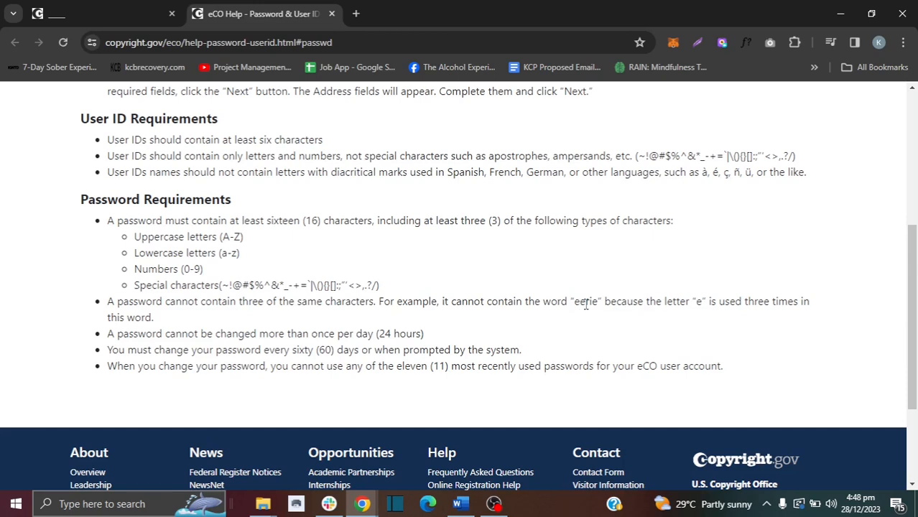
# Step: Return to the first tab, reopen the eCO login page and sign in with the user ID and password
pyautogui.click(92, 9)
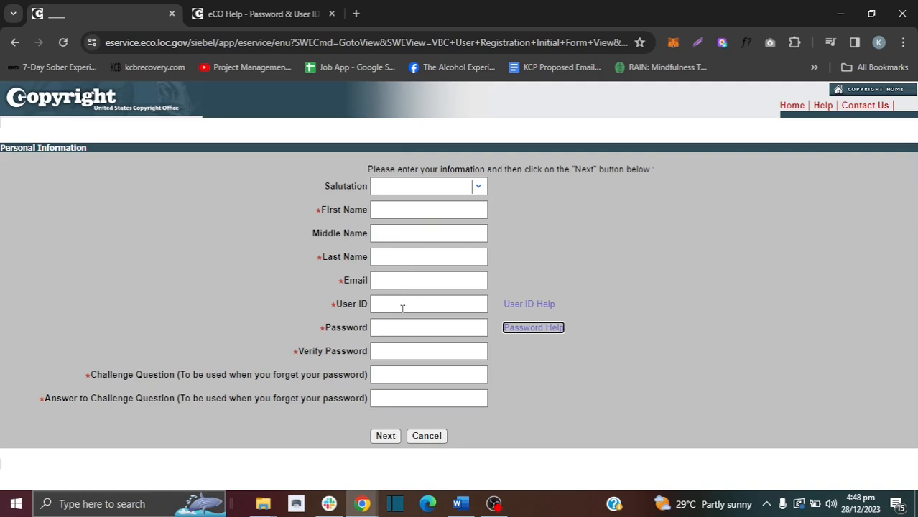
pyautogui.click(14, 42)
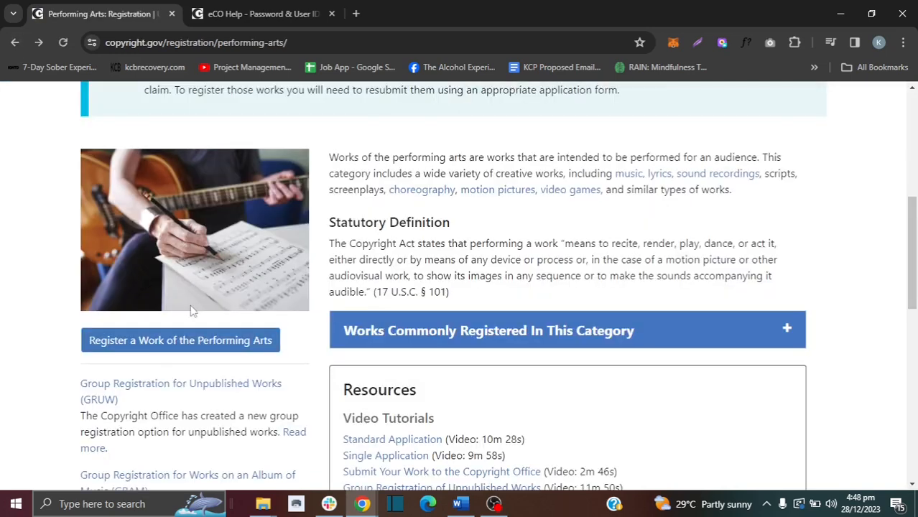
pyautogui.click(198, 343)
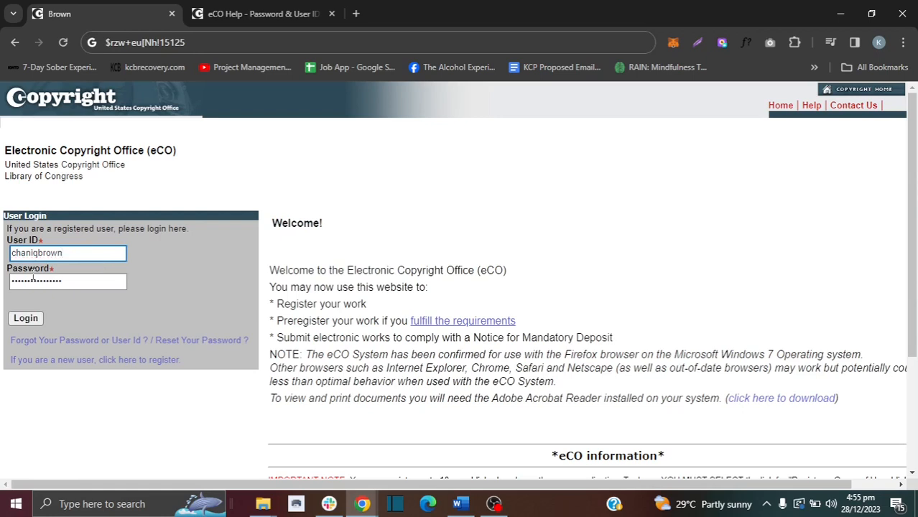
pyautogui.click(16, 316)
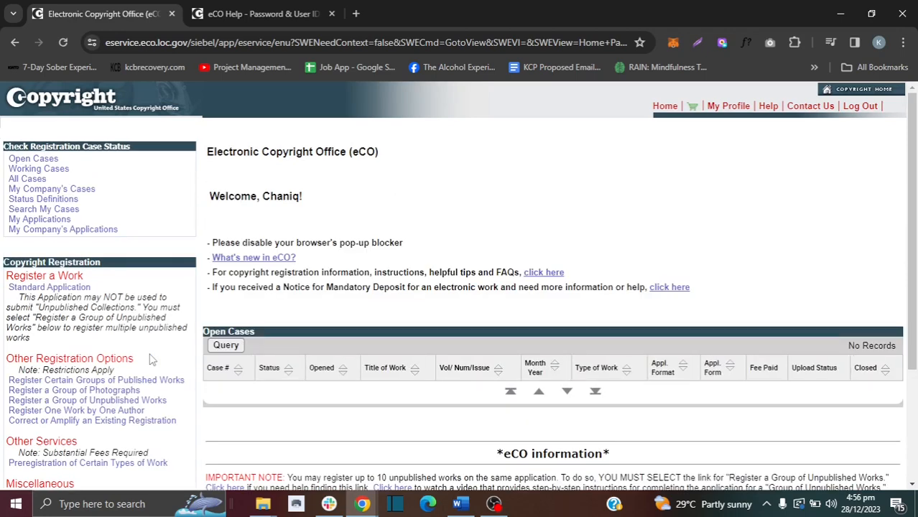
# Step: Choose Standard Application and start the registration from its overview page
pyautogui.moveTo(912, 140)
pyautogui.mouseDown()
pyautogui.moveTo(914, 241)
pyautogui.moveTo(915, 139)
pyautogui.mouseUp()
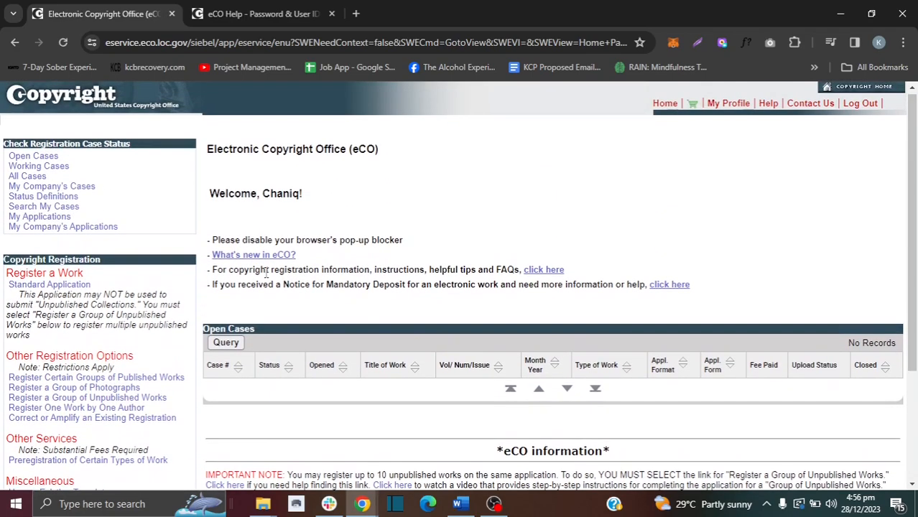
pyautogui.click(48, 284)
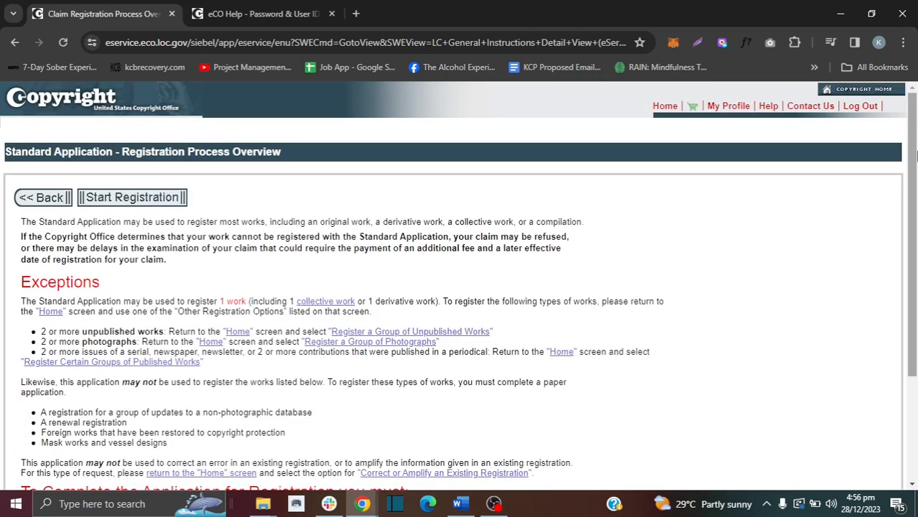
pyautogui.moveTo(911, 162); pyautogui.dragTo(909, 215)
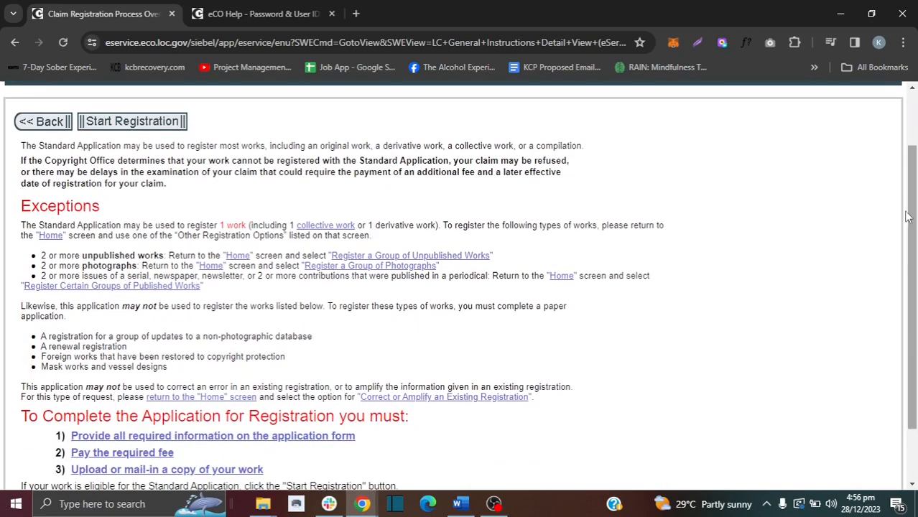
pyautogui.click(163, 120)
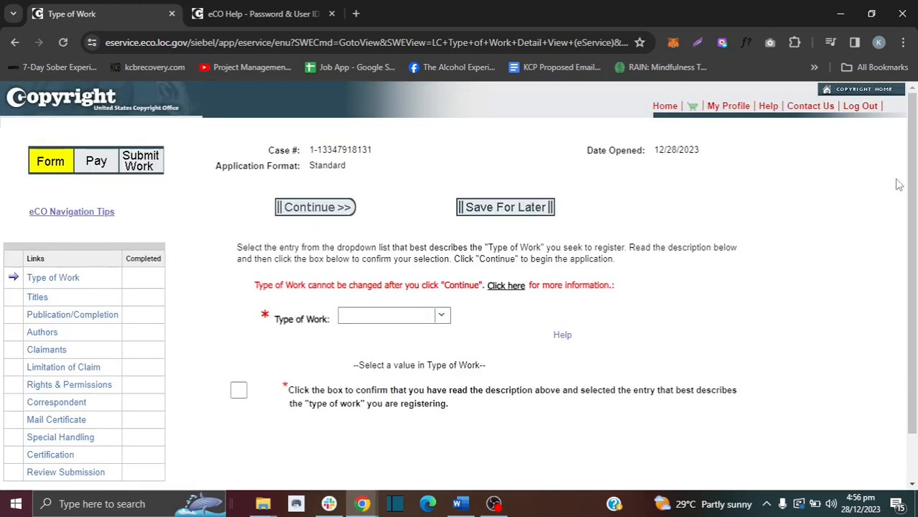
# Step: Select Work of the Performing Arts, tick the confirmation checkbox, and continue to Titles
pyautogui.scroll(-1, 909, 189)
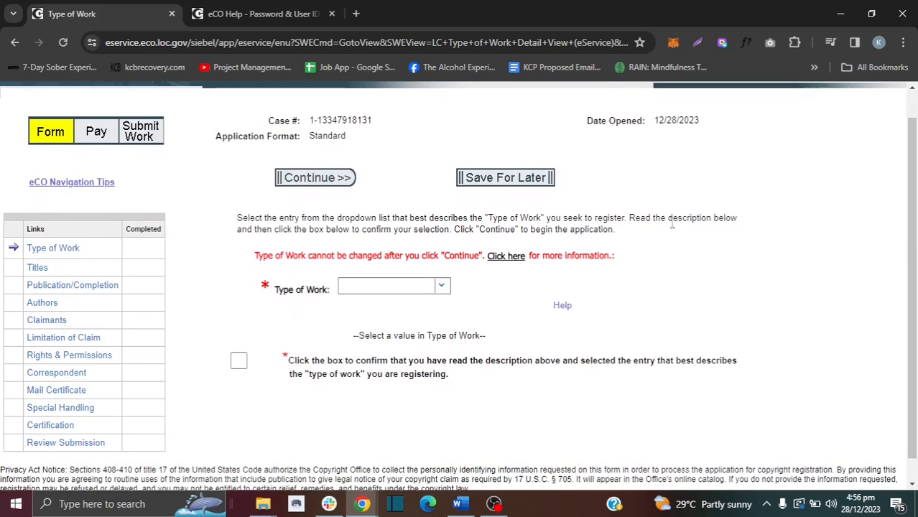
pyautogui.click(443, 287)
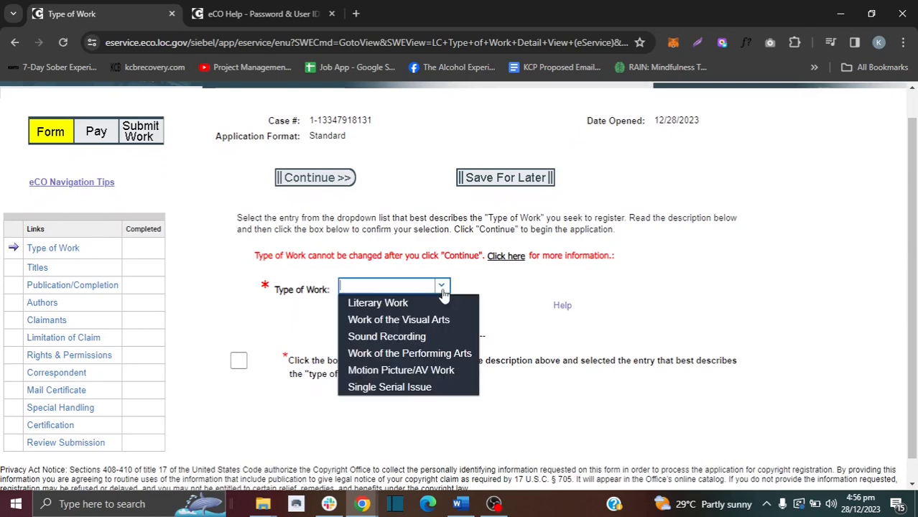
pyautogui.click(376, 354)
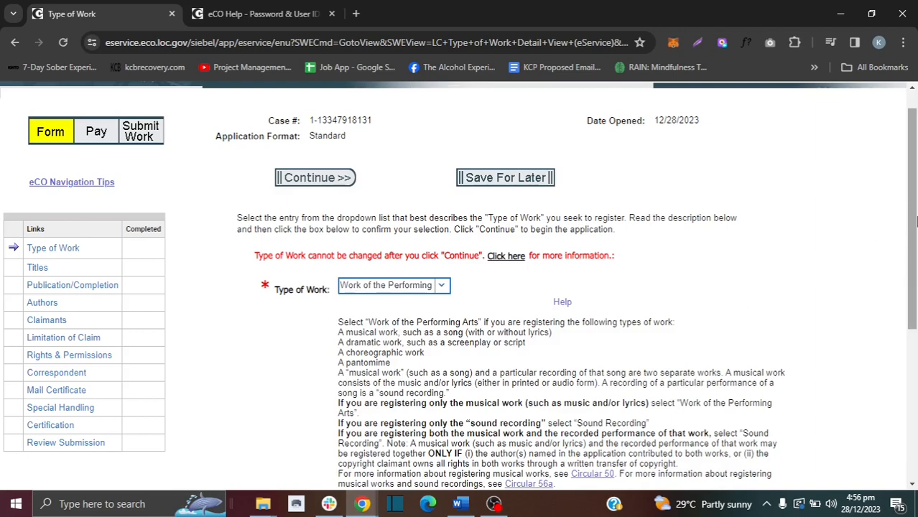
pyautogui.scroll(-1, 744, 315)
pyautogui.moveTo(528, 293); pyautogui.dragTo(446, 296)
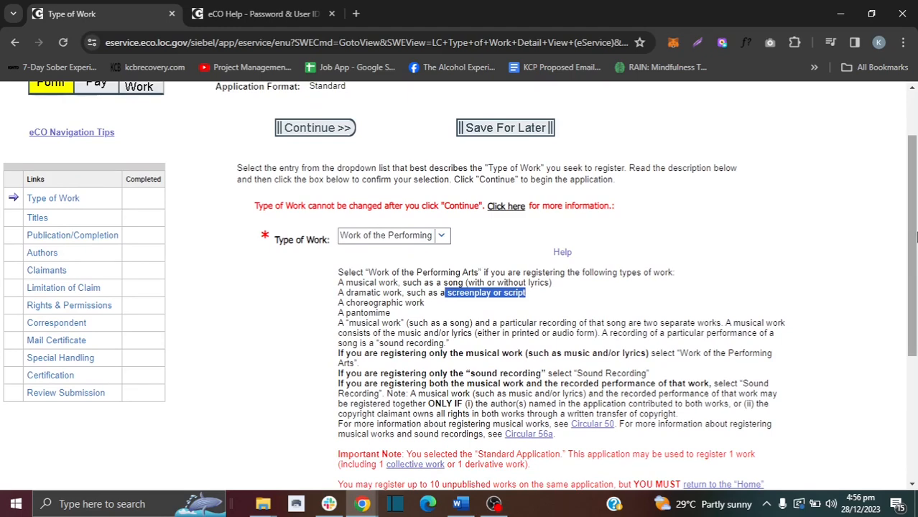
pyautogui.moveTo(914, 240); pyautogui.dragTo(917, 330)
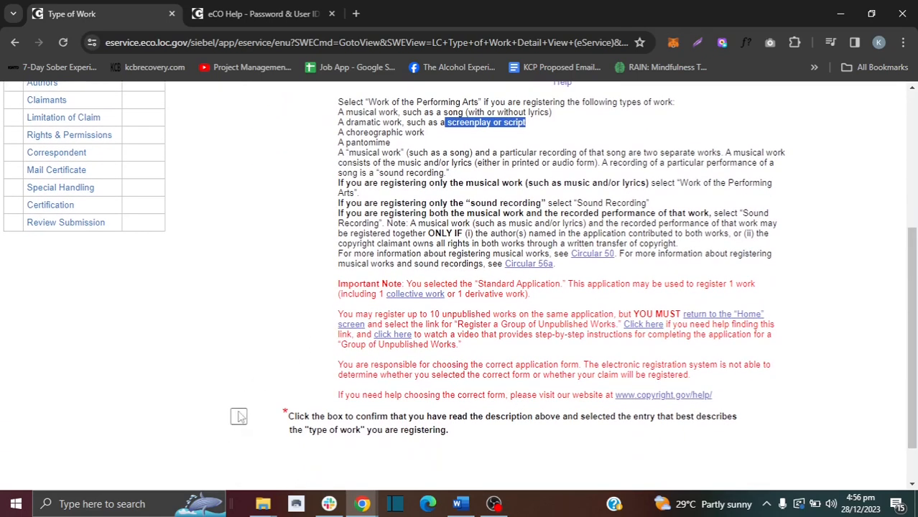
pyautogui.click(239, 417)
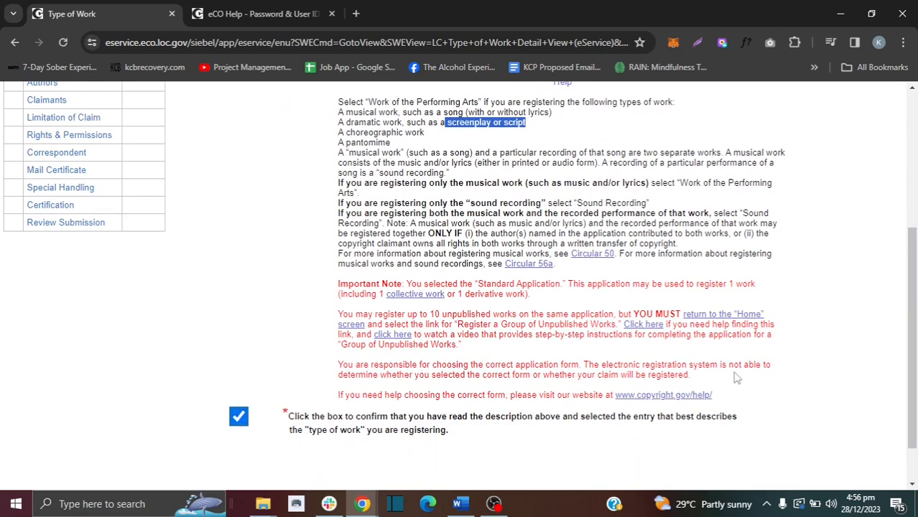
pyautogui.moveTo(913, 356); pyautogui.dragTo(914, 239)
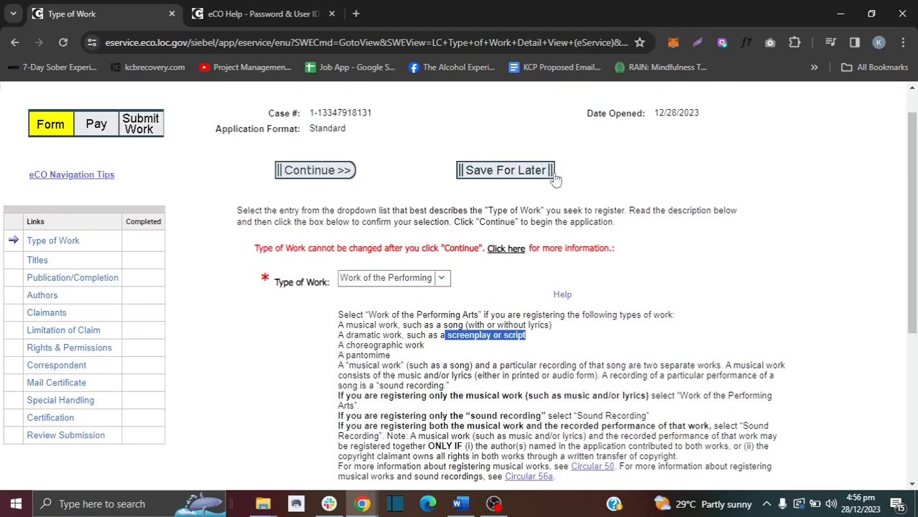
pyautogui.click(323, 169)
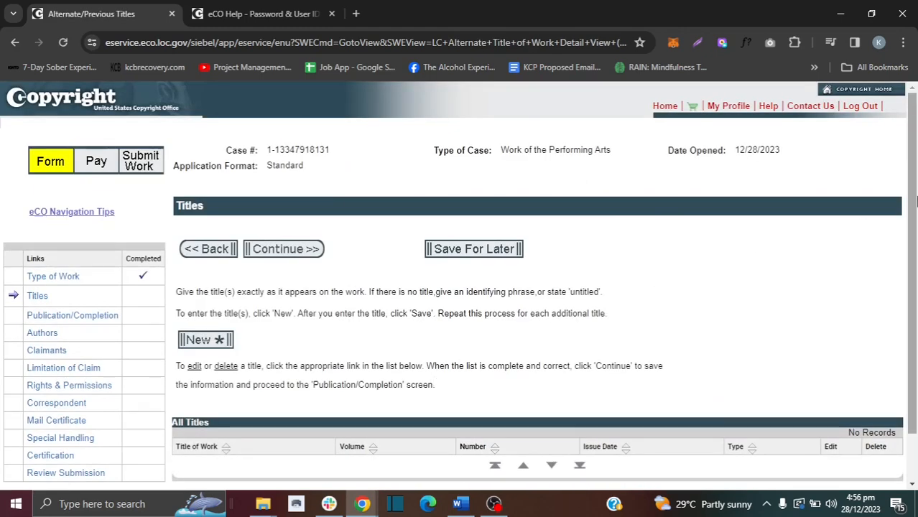
# Step: Save 'The Occupant' as the title of work being registered, then continue
pyautogui.scroll(-1, 463, 366)
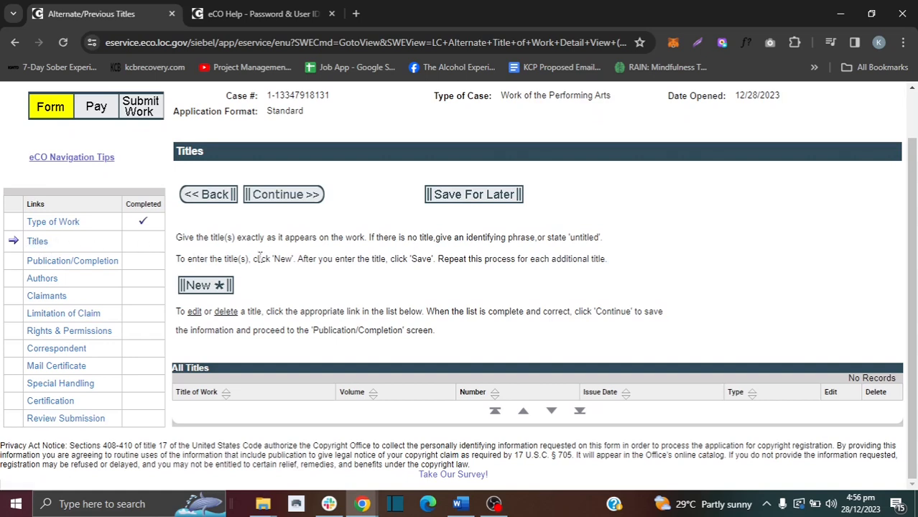
pyautogui.click(206, 286)
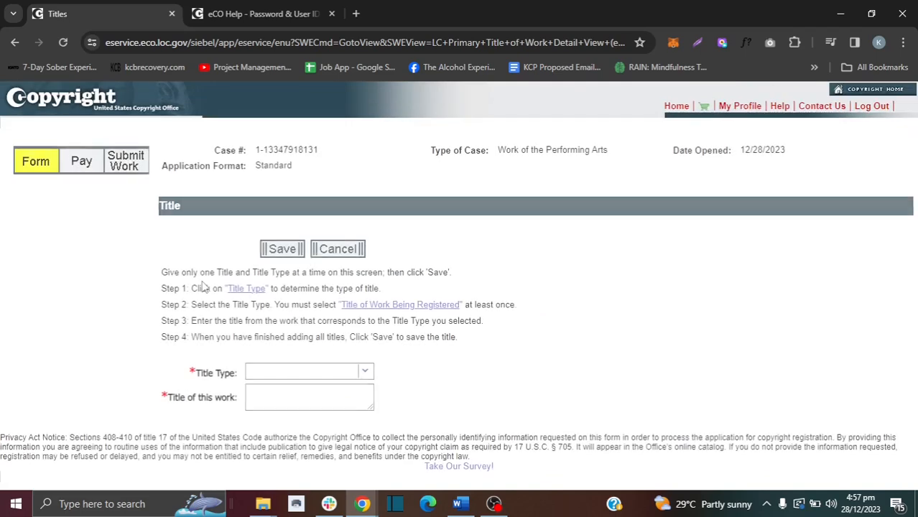
pyautogui.click(365, 370)
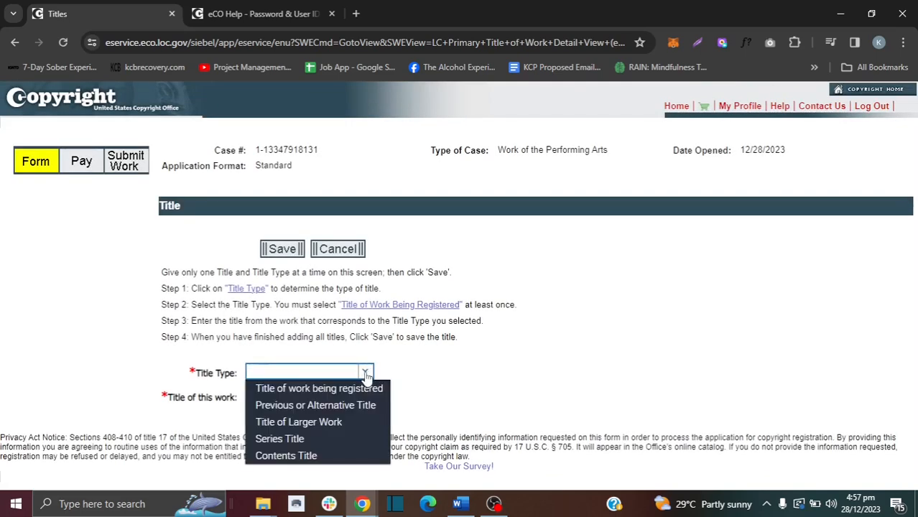
pyautogui.click(324, 388)
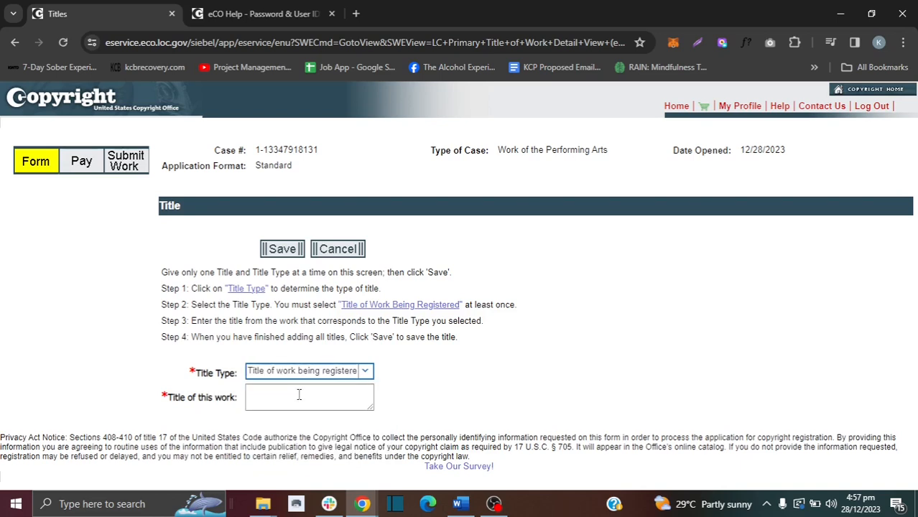
pyautogui.click(299, 394)
pyautogui.write('The Occupant')
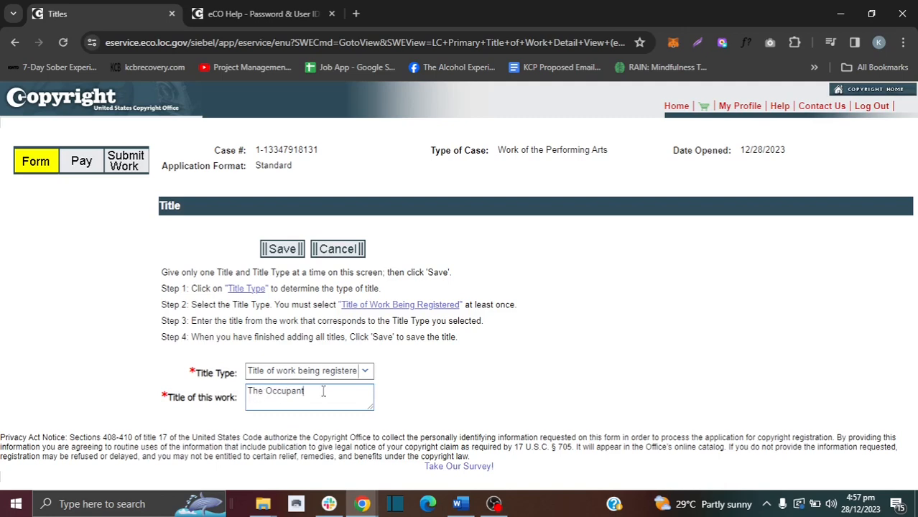
pyautogui.click(285, 250)
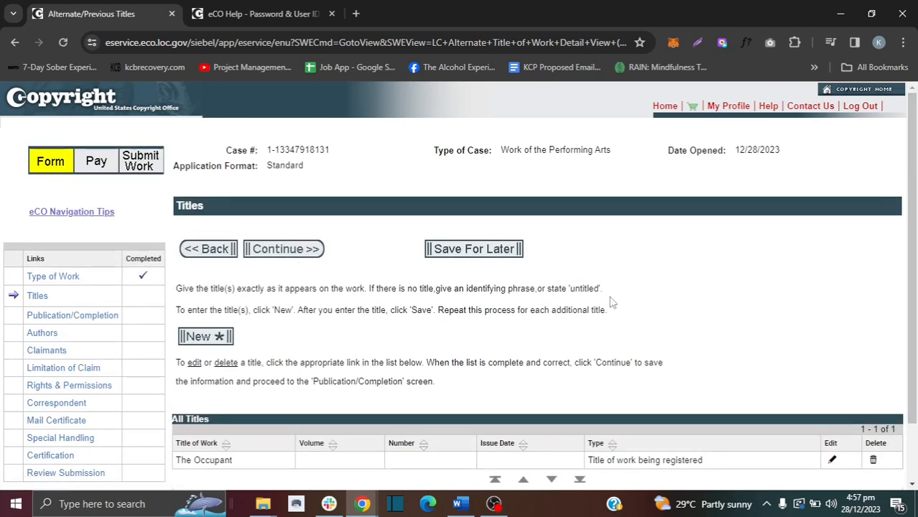
pyautogui.scroll(-1, 752, 255)
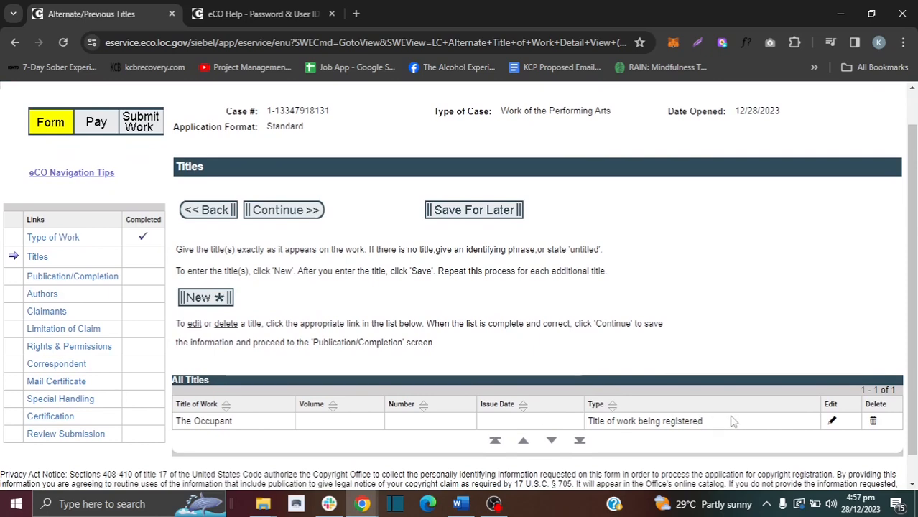
pyautogui.click(281, 209)
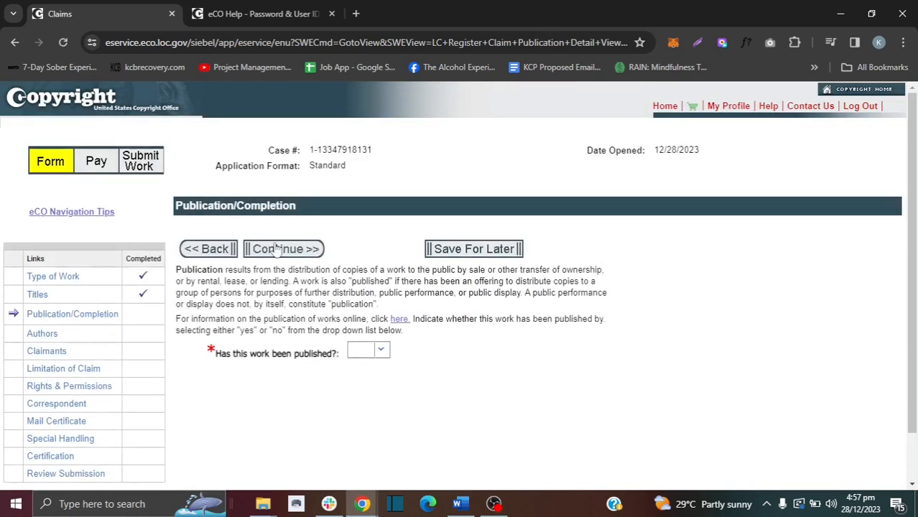
# Step: Set published to No and year of completion to 2023, then continue to Authors
pyautogui.click(381, 351)
pyautogui.click(364, 384)
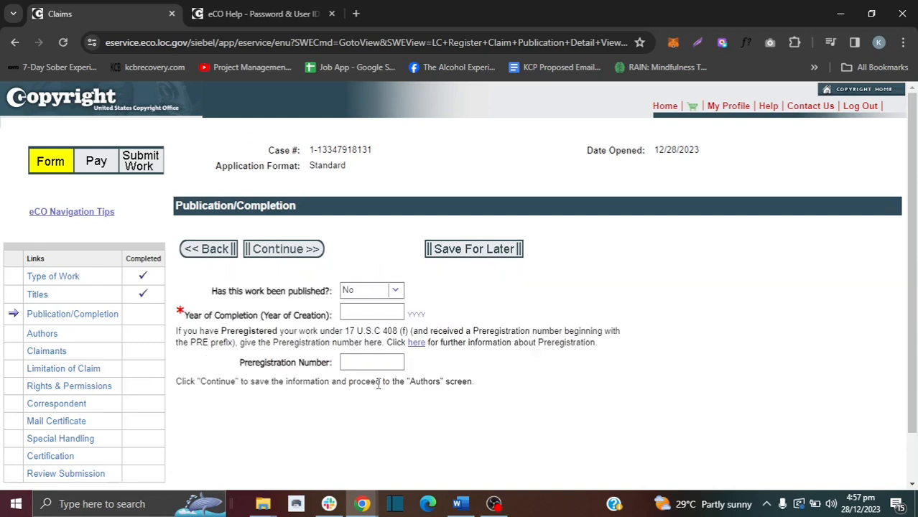
pyautogui.click(367, 314)
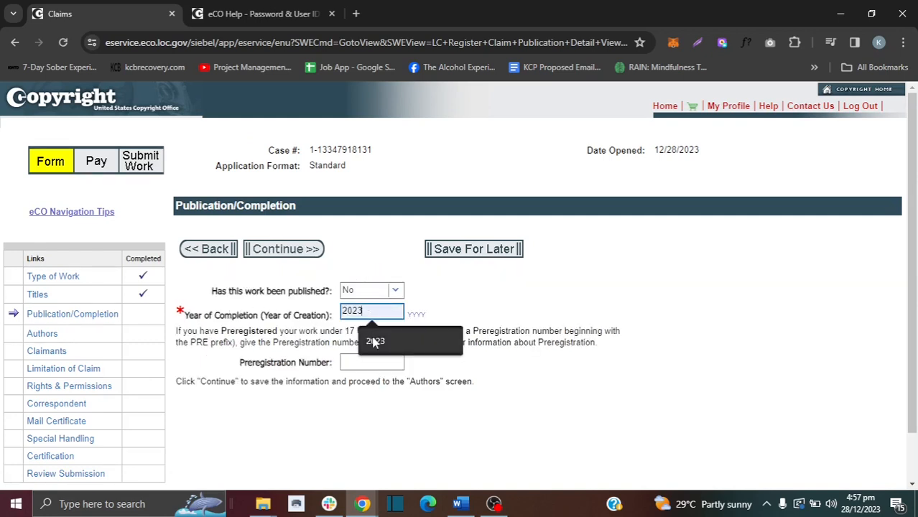
pyautogui.click(373, 342)
pyautogui.click(279, 249)
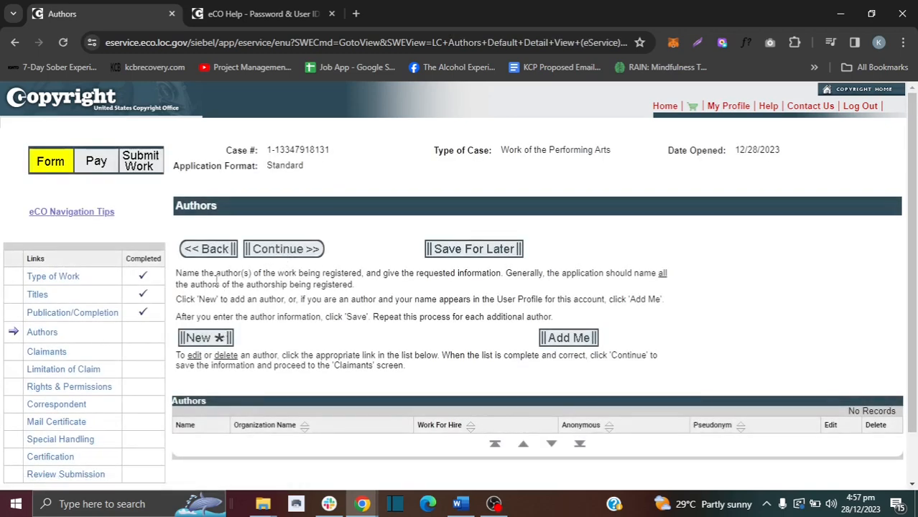
# Step: Add an author with first and last name, not made for hire, with United States citizenship
pyautogui.click(208, 338)
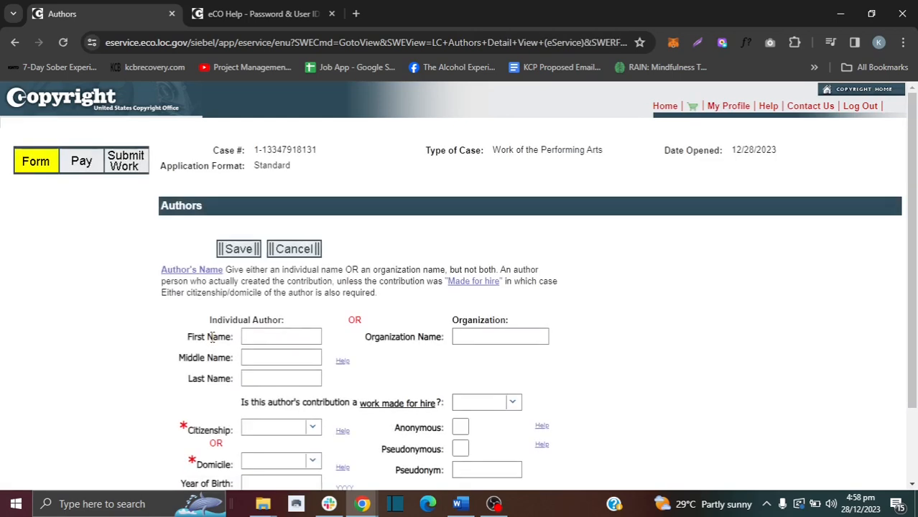
pyautogui.scroll(-2, 782, 257)
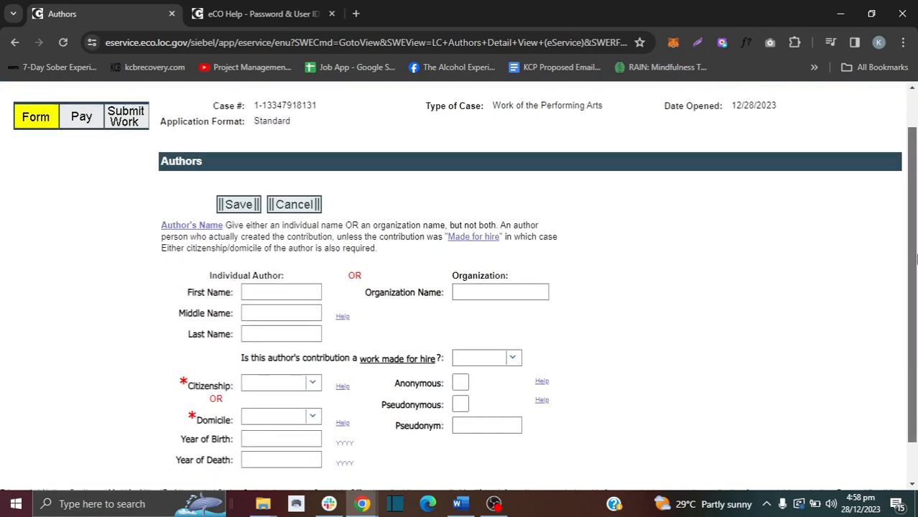
pyautogui.click(282, 248)
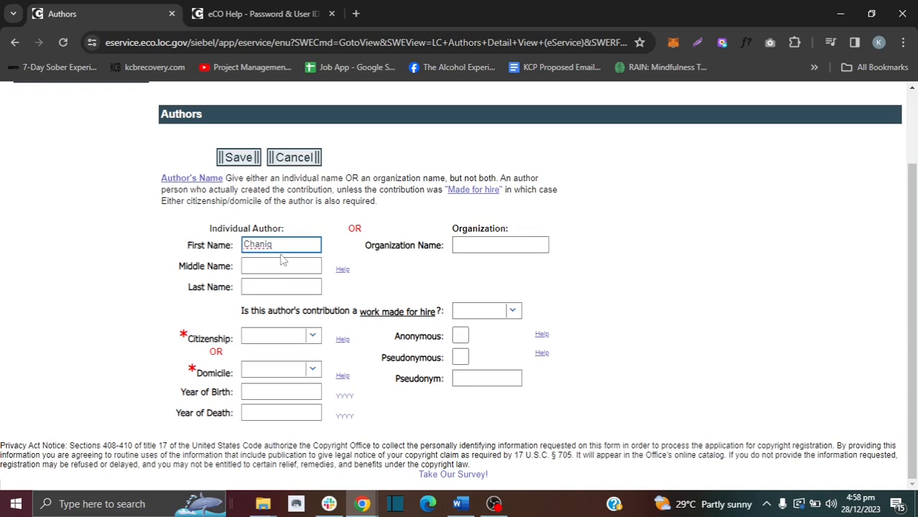
pyautogui.click(281, 287)
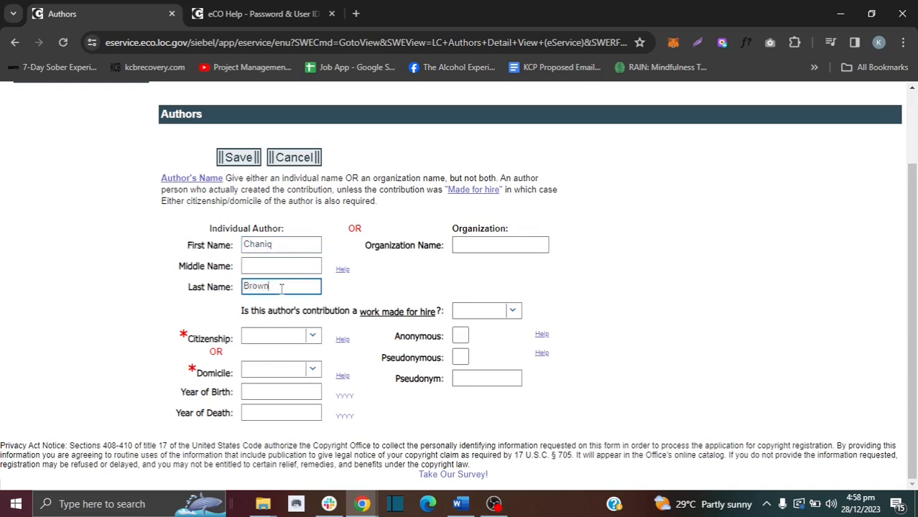
pyautogui.click(515, 314)
pyautogui.click(479, 355)
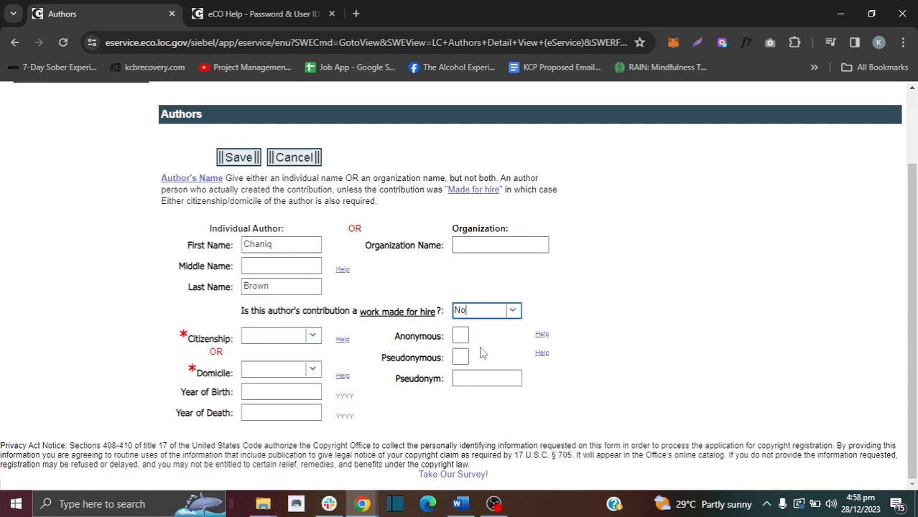
pyautogui.click(311, 340)
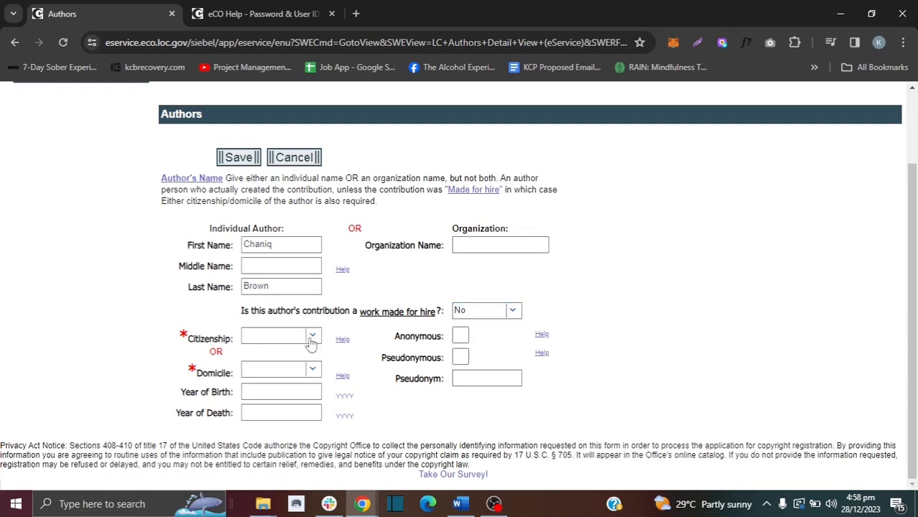
pyautogui.click(309, 352)
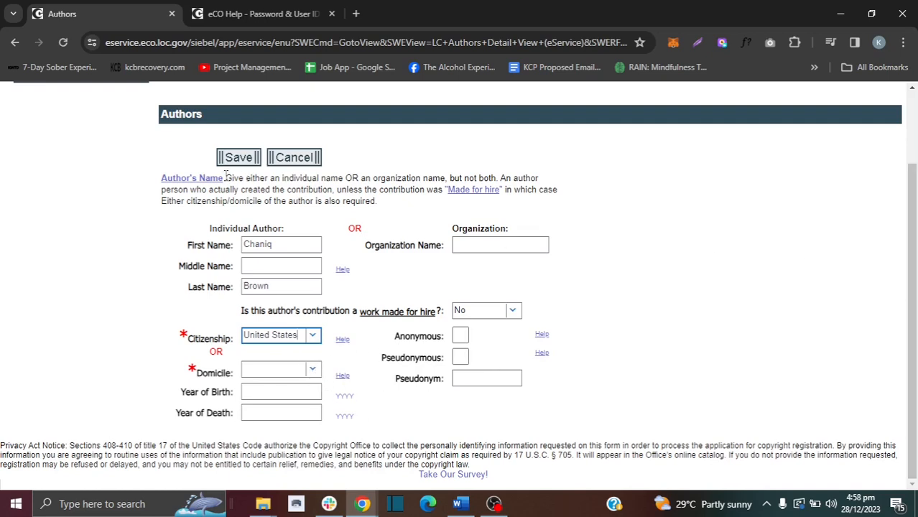
pyautogui.click(239, 158)
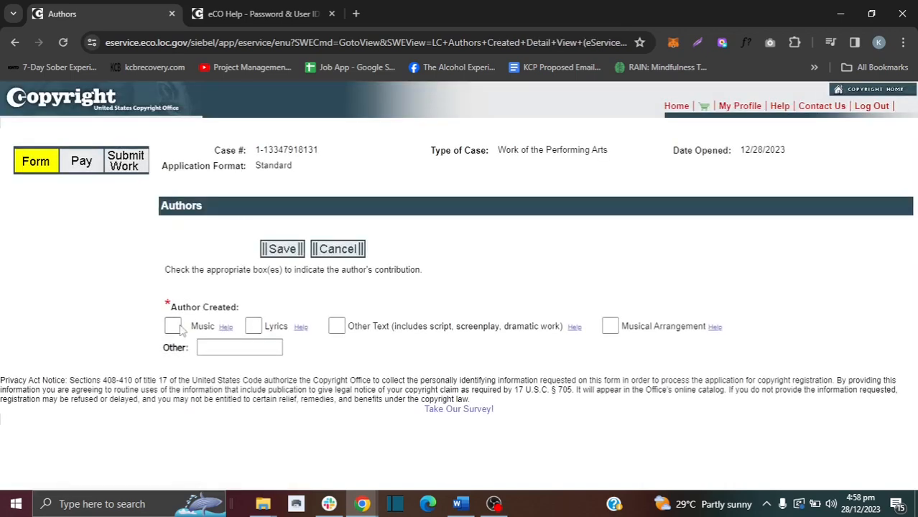
# Step: Credit the author with the script text, save, and continue to Claimants
pyautogui.click(335, 327)
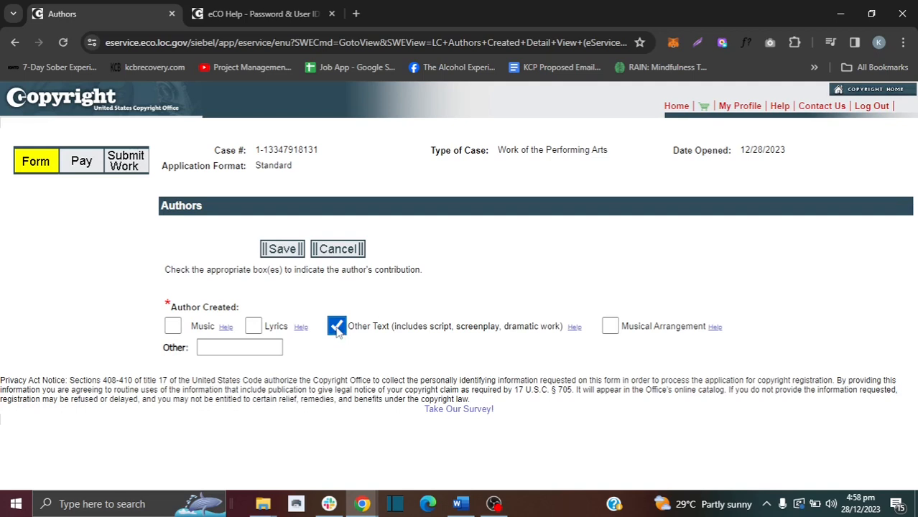
pyautogui.click(279, 255)
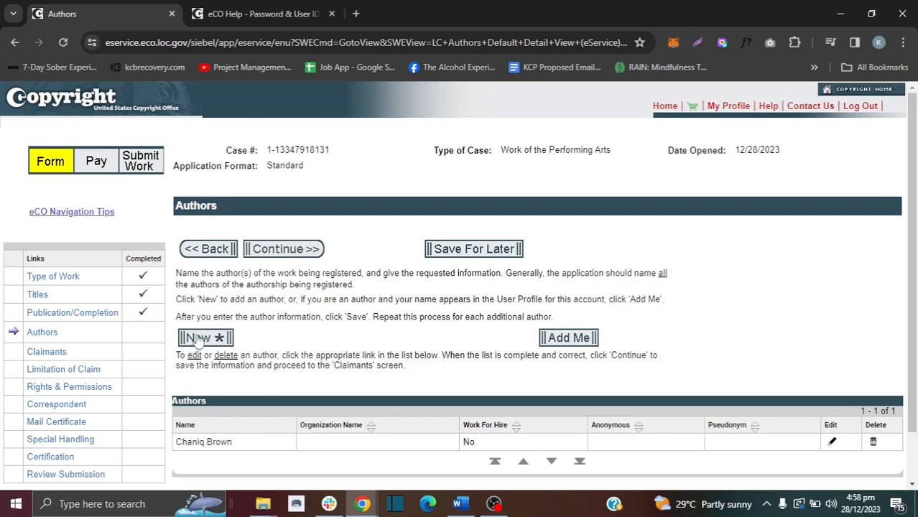
pyautogui.click(281, 251)
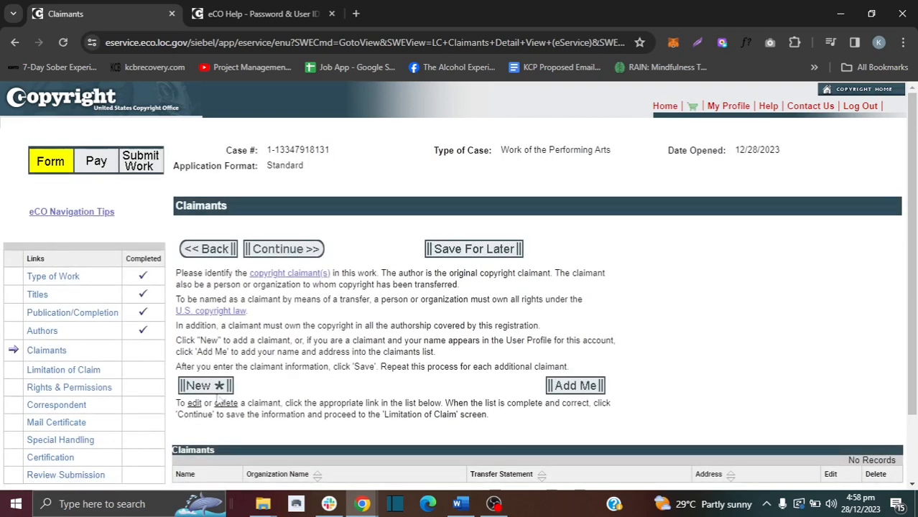
# Step: Save a claimant with name and Florida mailing address, declining Chrome's save-address offer
pyautogui.scroll(-2, 804, 311)
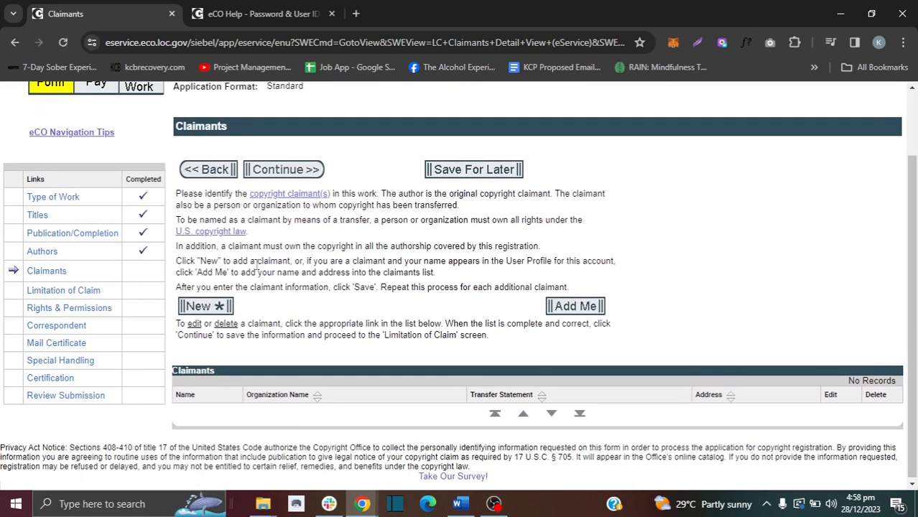
pyautogui.click(204, 307)
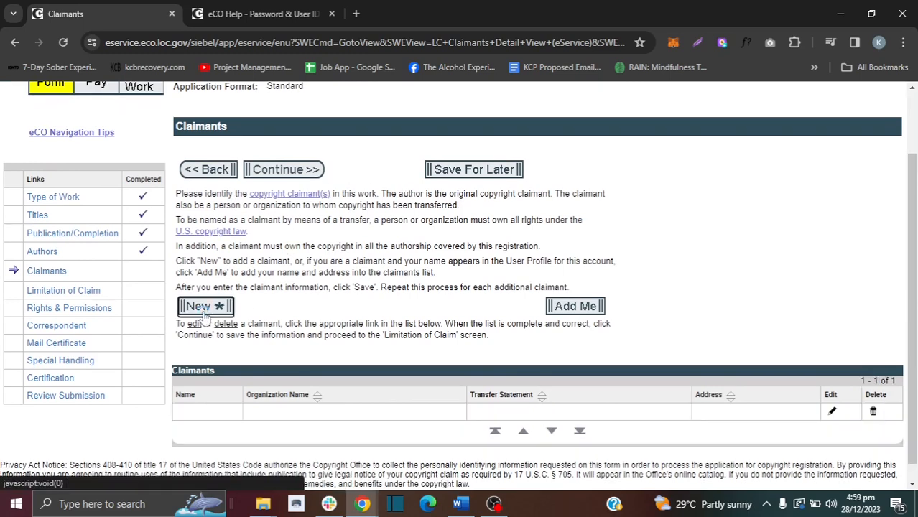
pyautogui.click(327, 271)
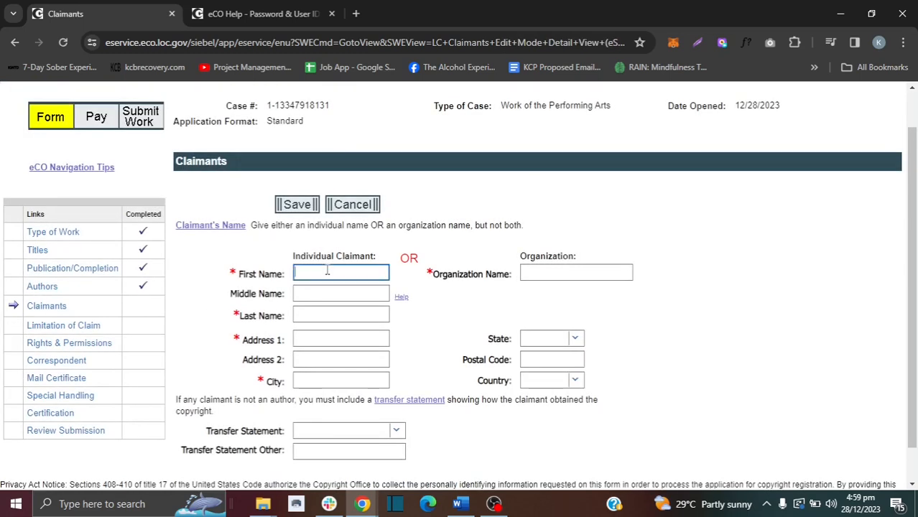
pyautogui.write('Cha')
pyautogui.press('Tab')
pyautogui.press('Tab')
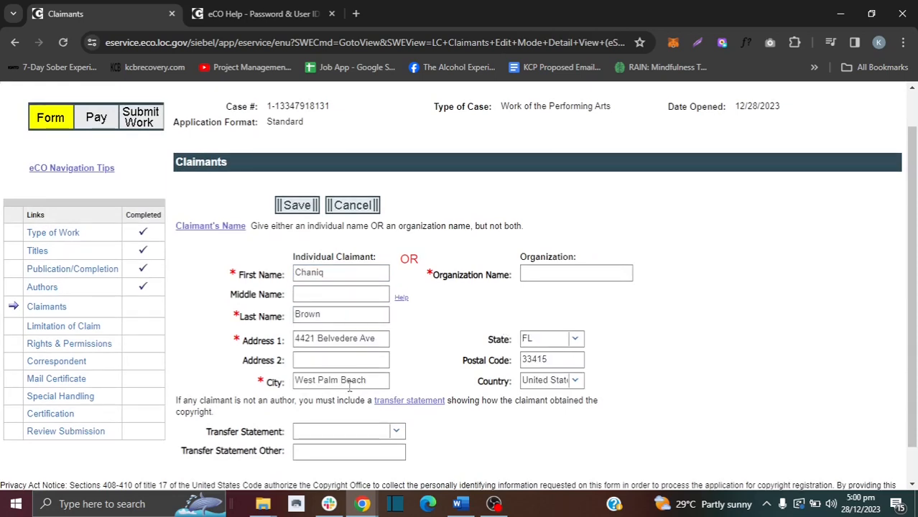
pyautogui.click(288, 207)
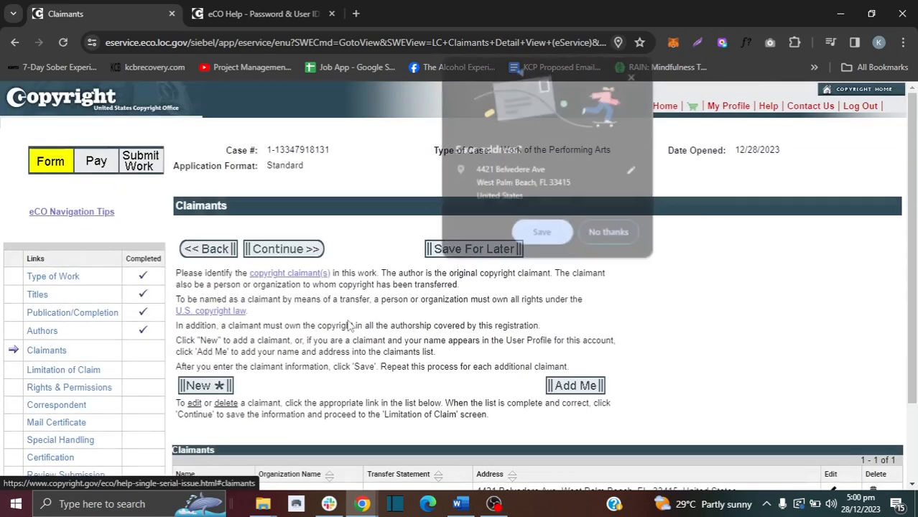
pyautogui.scroll(-1, 382, 324)
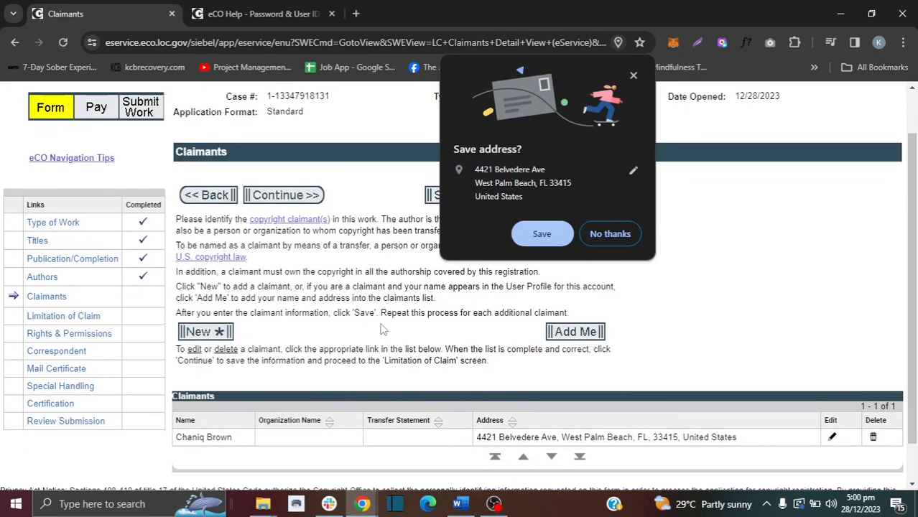
pyautogui.click(611, 233)
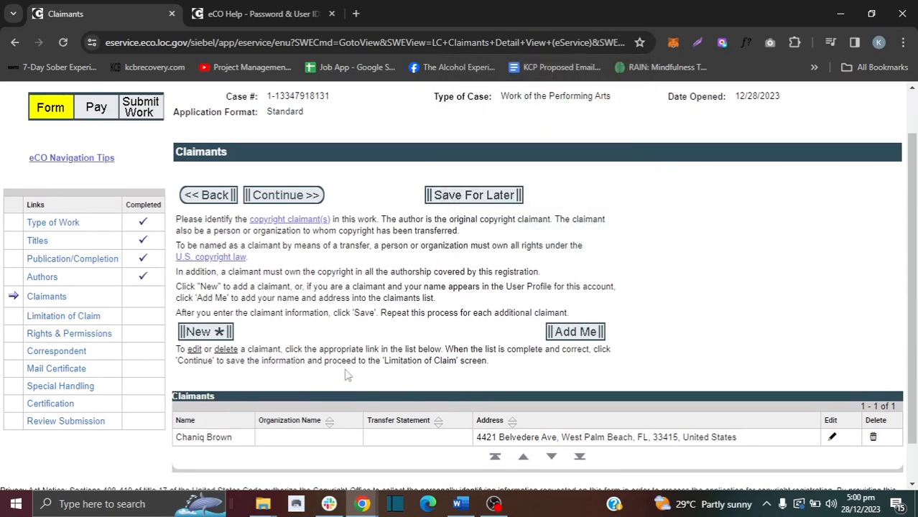
# Step: Leave every Limitation of Claim field empty and continue to Rights & Permissions
pyautogui.click(270, 205)
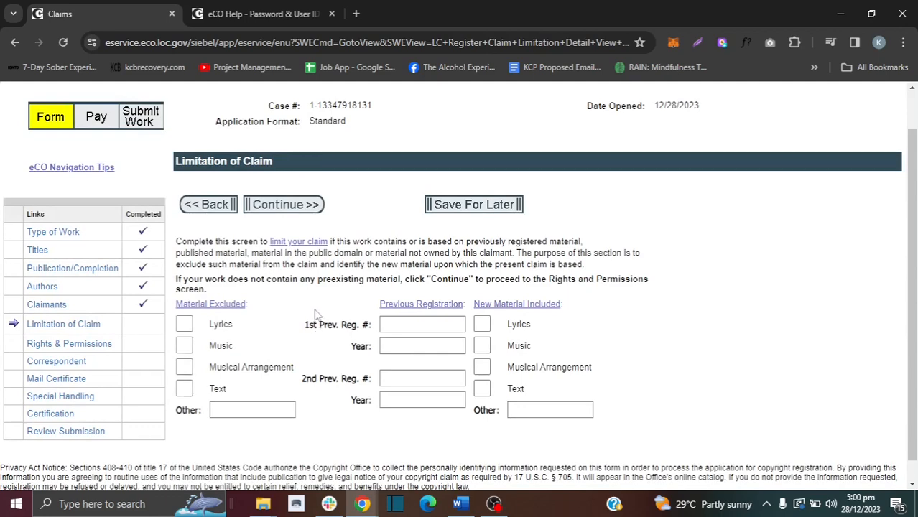
pyautogui.scroll(-1, 316, 304)
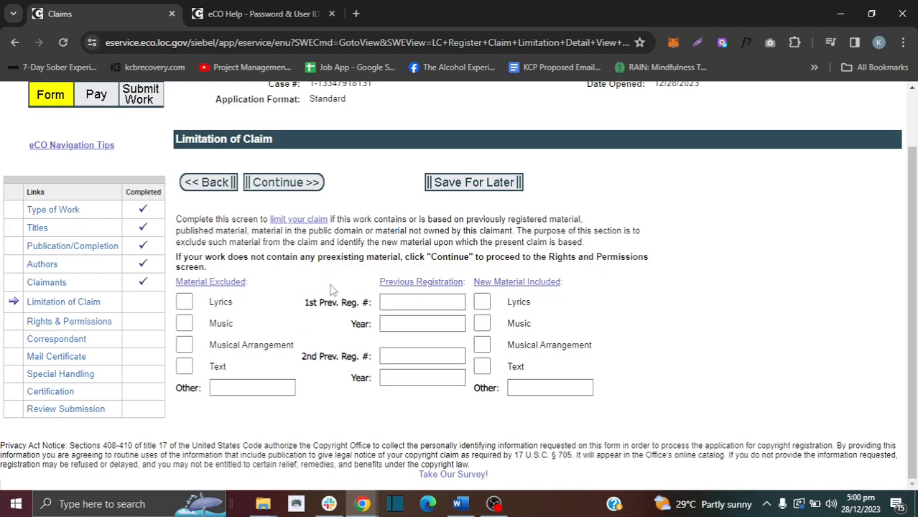
pyautogui.click(273, 182)
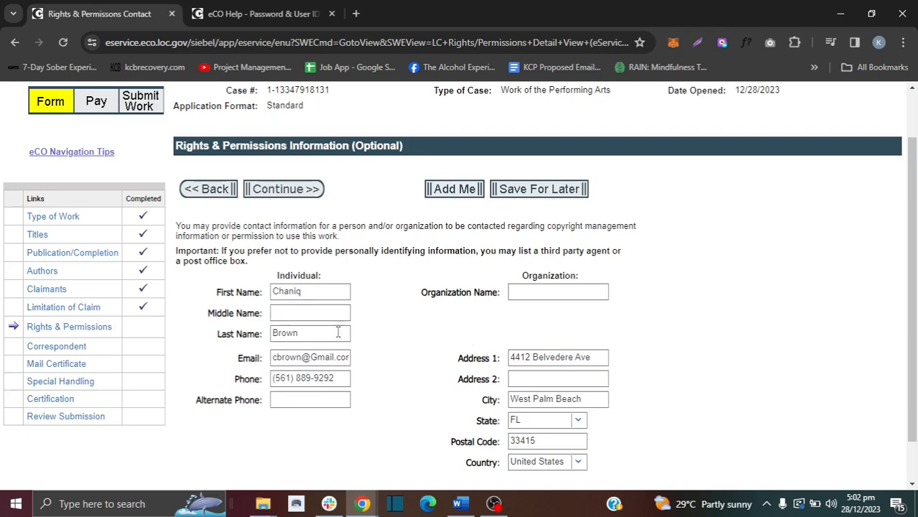
# Step: Submit the completed Rights & Permissions contact and move on to Correspondent
pyautogui.click(279, 187)
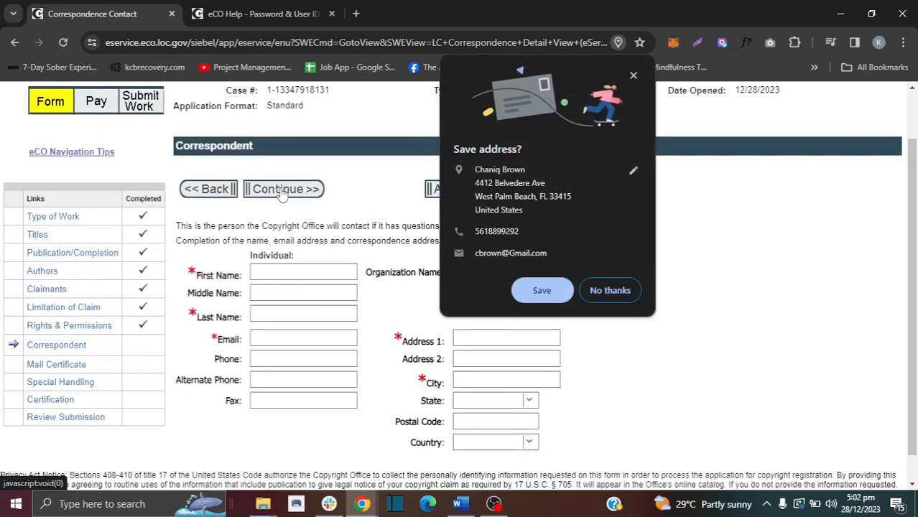
# Step: Decline Chrome's save-address prompt and submit the Correspondent contact details
pyautogui.click(610, 291)
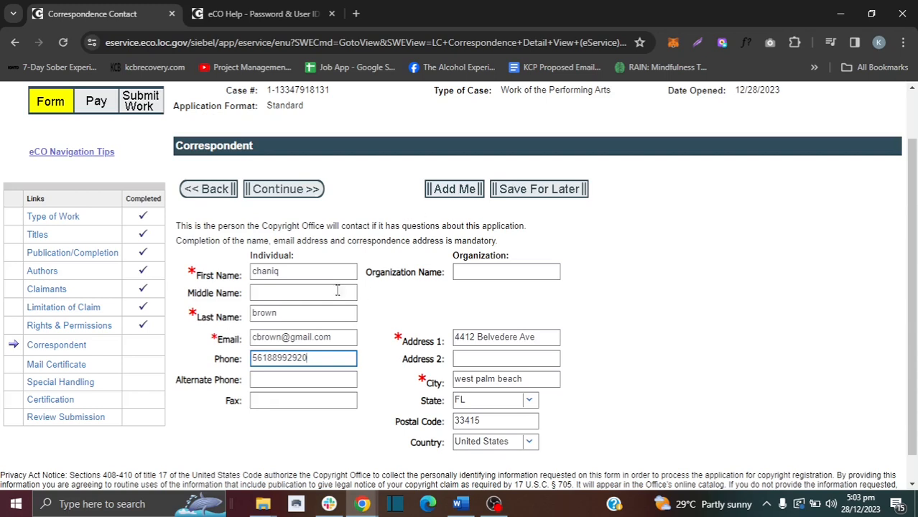
pyautogui.click(285, 189)
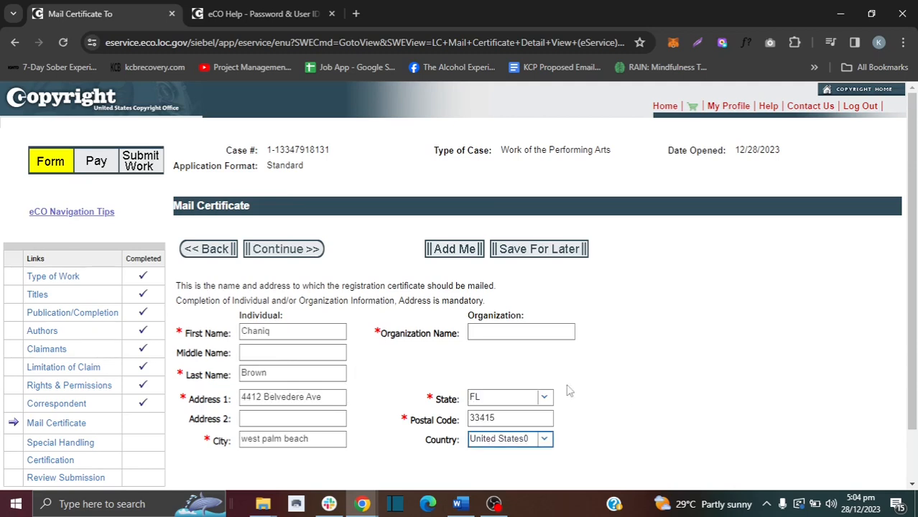
# Step: Set the certificate mailing country to United States and continue to Special Handling
pyautogui.click(526, 434)
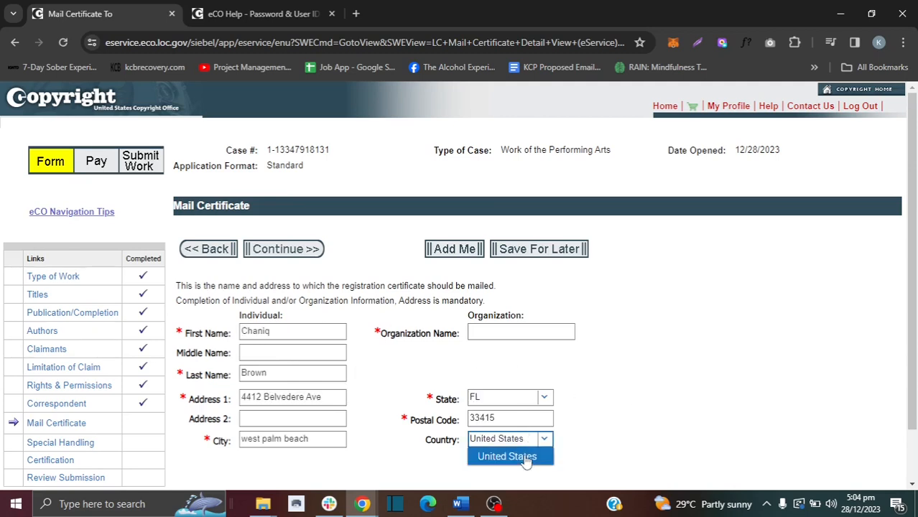
pyautogui.click(524, 457)
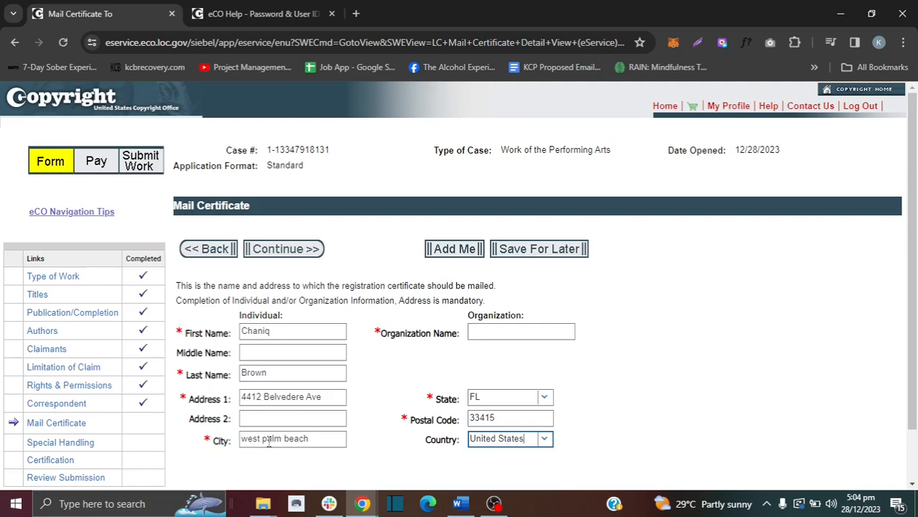
pyautogui.click(259, 252)
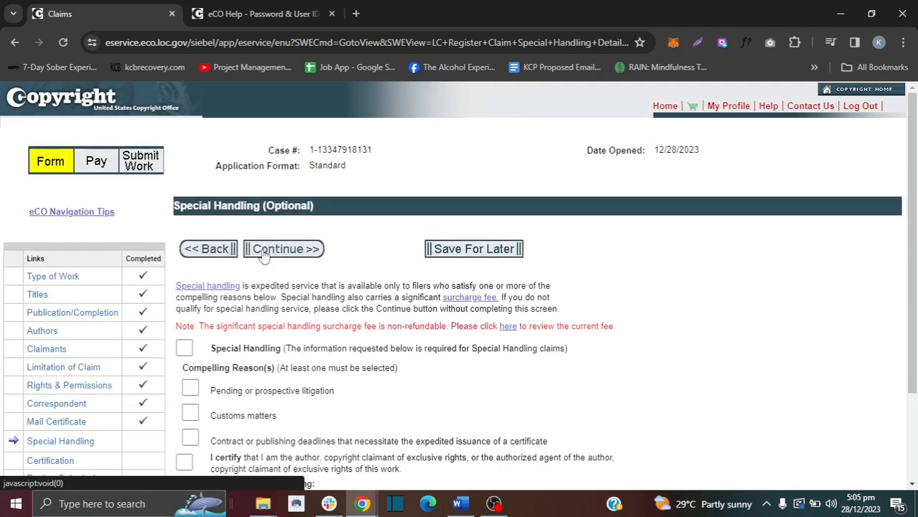
# Step: Leave Special Handling unrequested with no boxes checked and continue to Certification
pyautogui.scroll(-1, 840, 272)
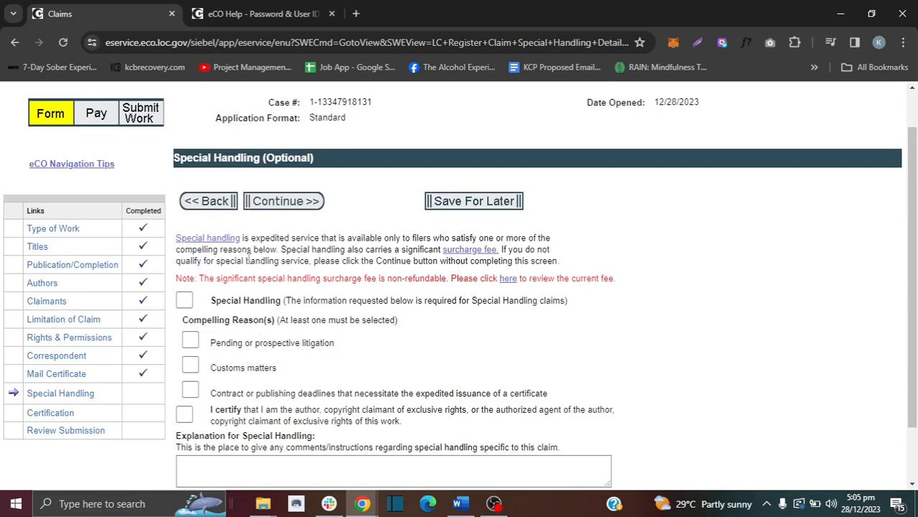
pyautogui.click(284, 204)
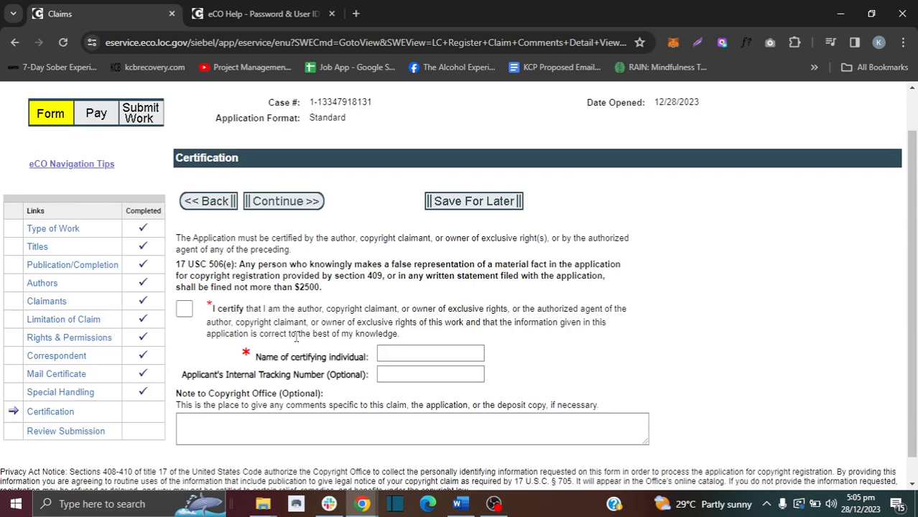
# Step: Tick the certification box, enter the certifying individual's name, and proceed to review
pyautogui.click(188, 310)
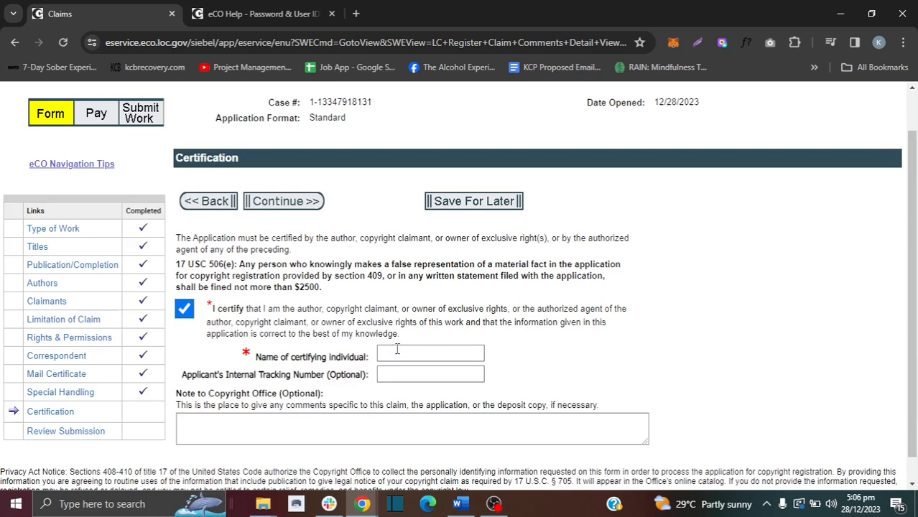
pyautogui.click(446, 352)
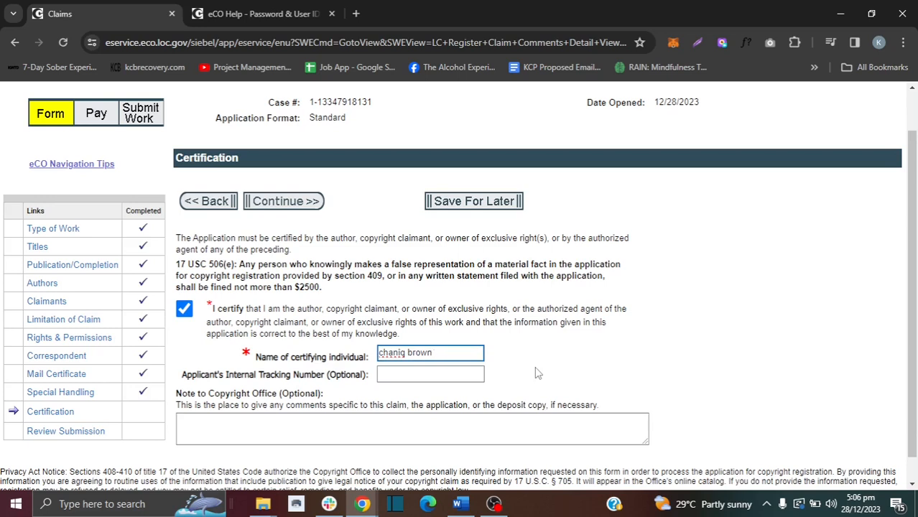
pyautogui.click(296, 202)
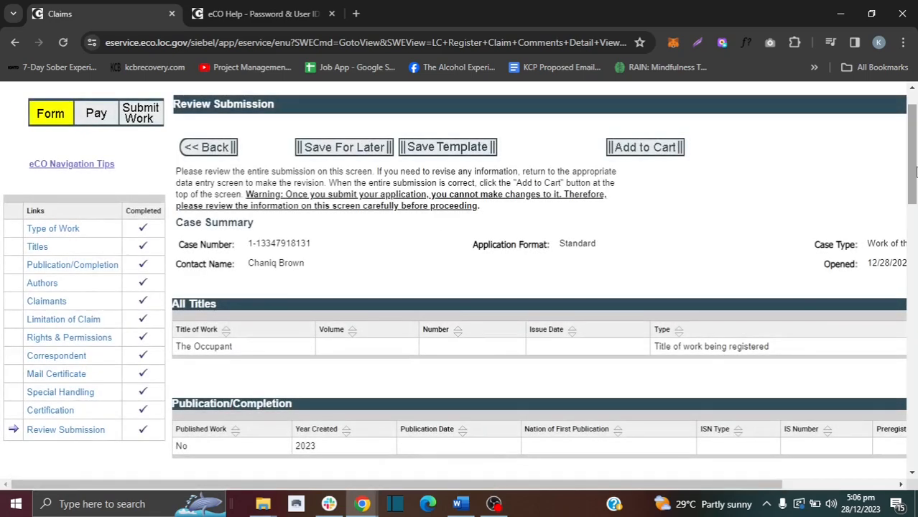
# Step: Look over The Occupant's Review Submission page and add it to the cart
pyautogui.moveTo(915, 171); pyautogui.dragTo(914, 137)
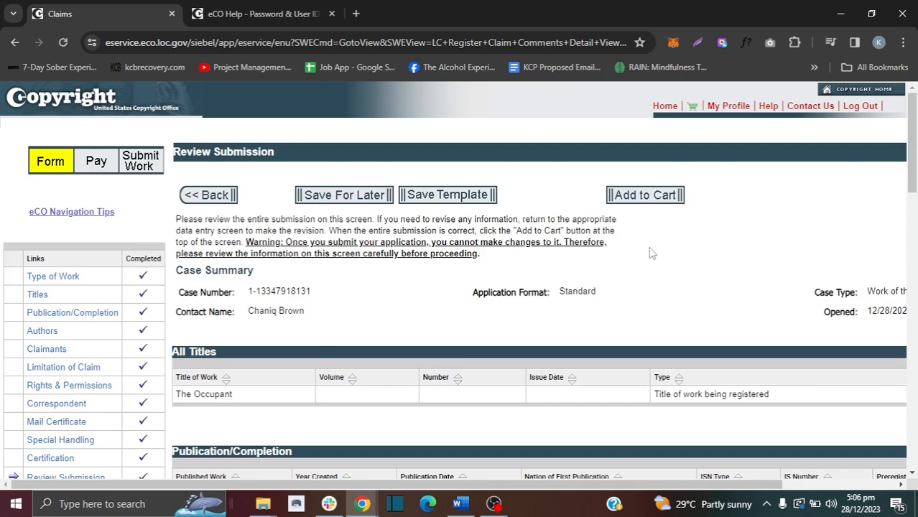
pyautogui.click(644, 195)
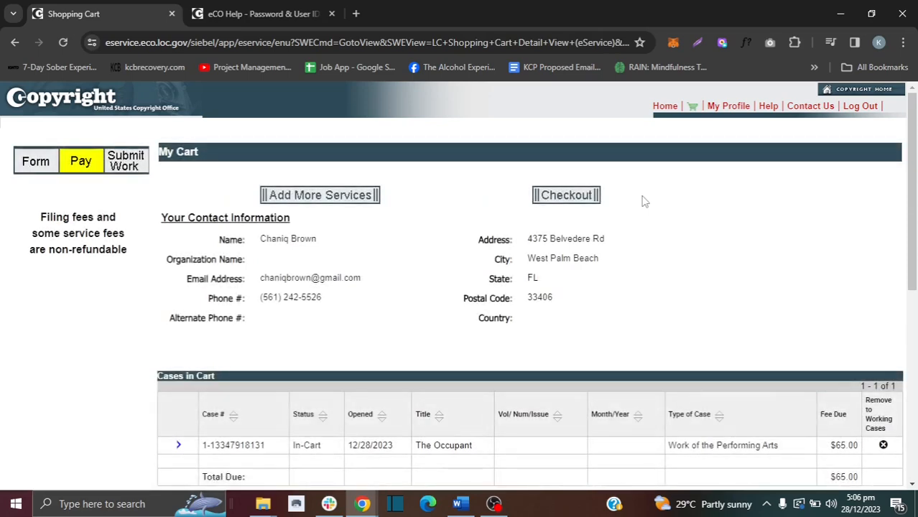
# Step: Check out the $65.00 cart for The Occupant to reach the payment options
pyautogui.moveTo(912, 175)
pyautogui.mouseDown()
pyautogui.moveTo(915, 381)
pyautogui.moveTo(914, 192)
pyautogui.mouseUp()
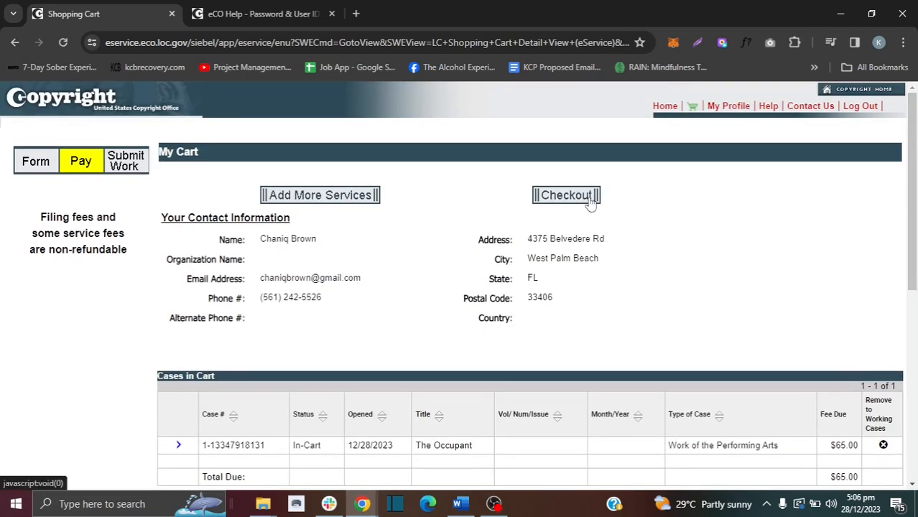
pyautogui.click(566, 196)
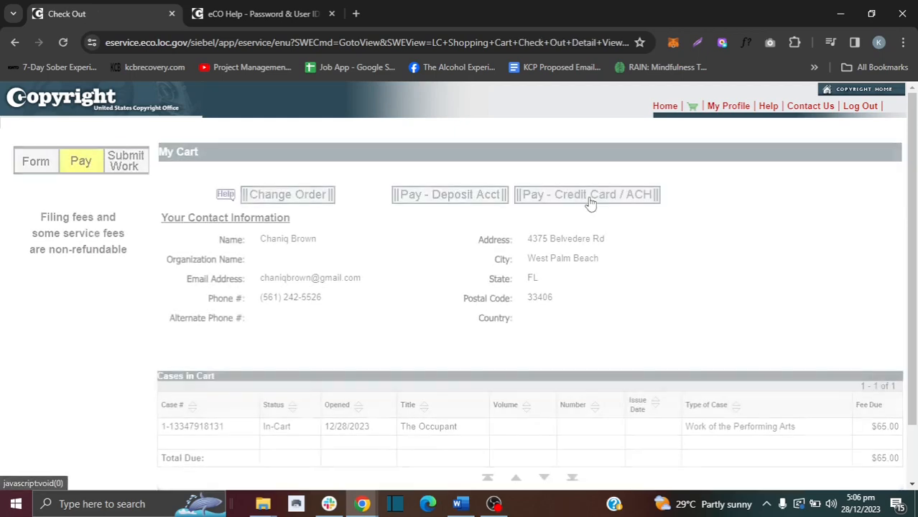